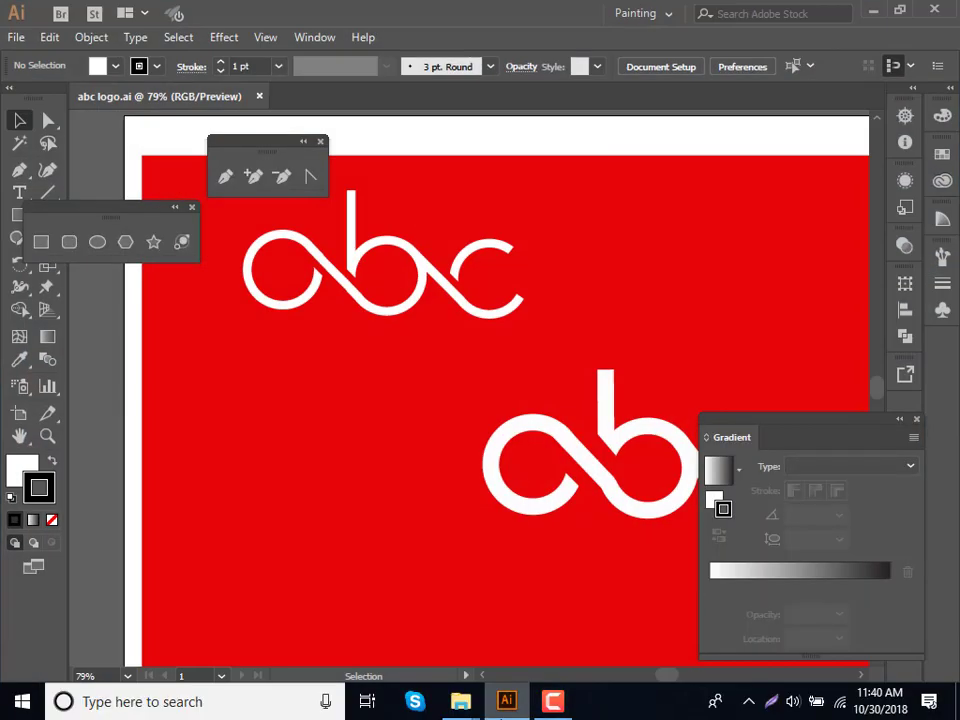
# Start a new document from the Web Common 1366 x 768 px preset, beside the abc logo file.
pyautogui.click(16, 37)
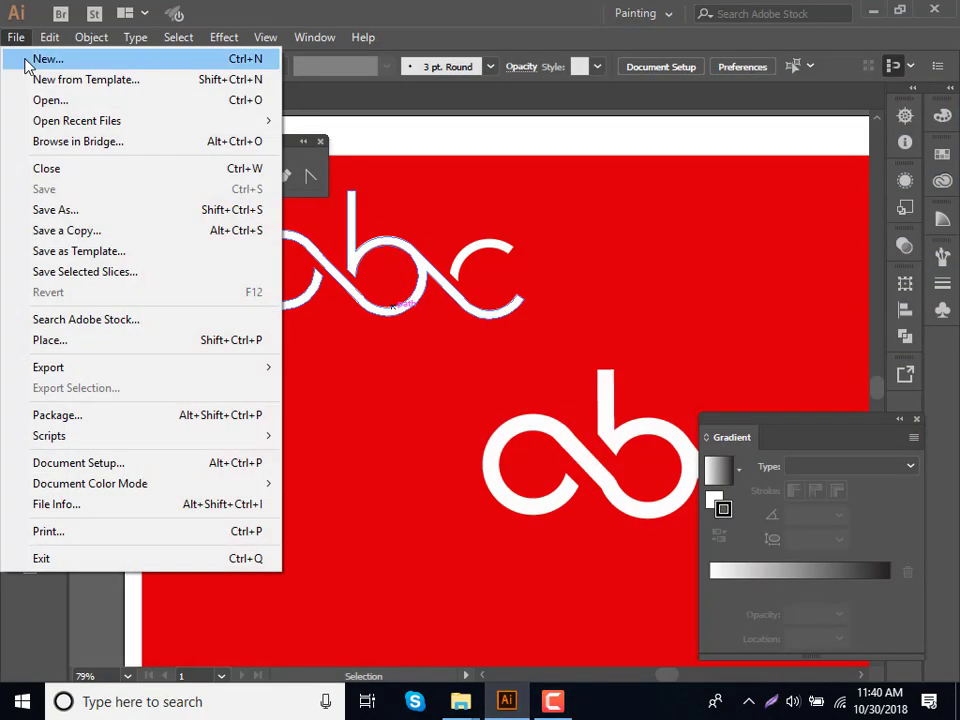
pyautogui.press('Escape')
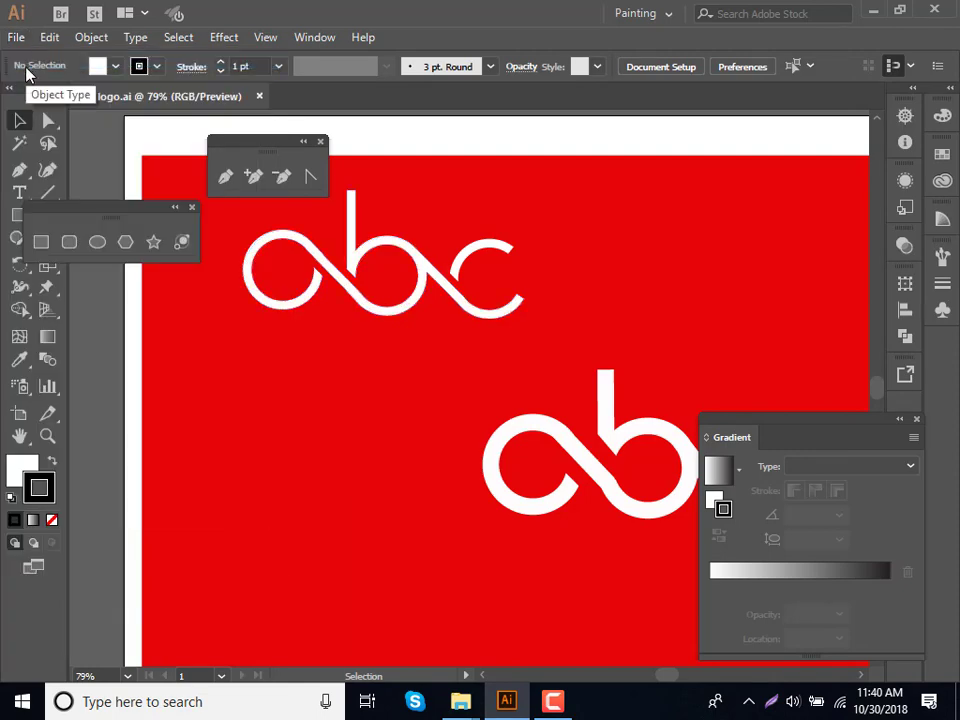
pyautogui.hotkey('ctrl', 'n')
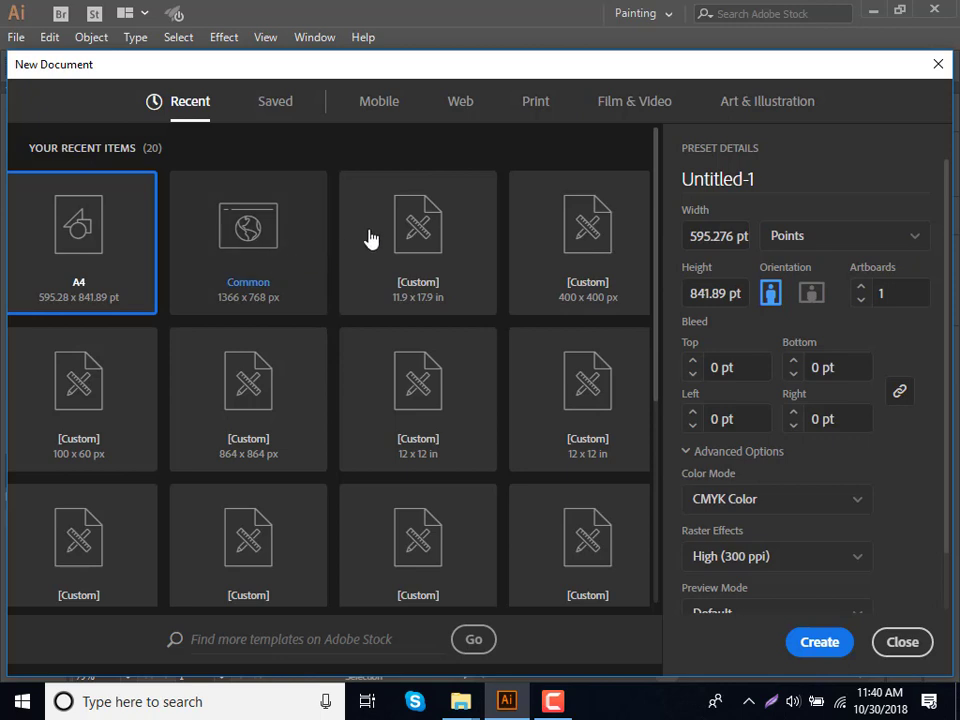
pyautogui.click(398, 104)
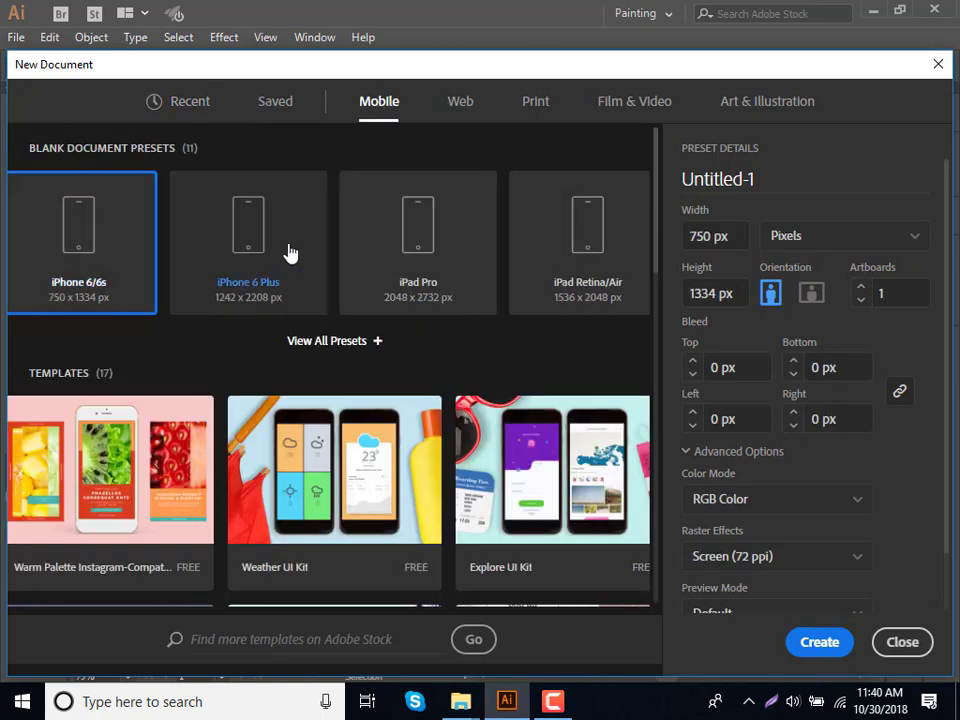
pyautogui.click(459, 104)
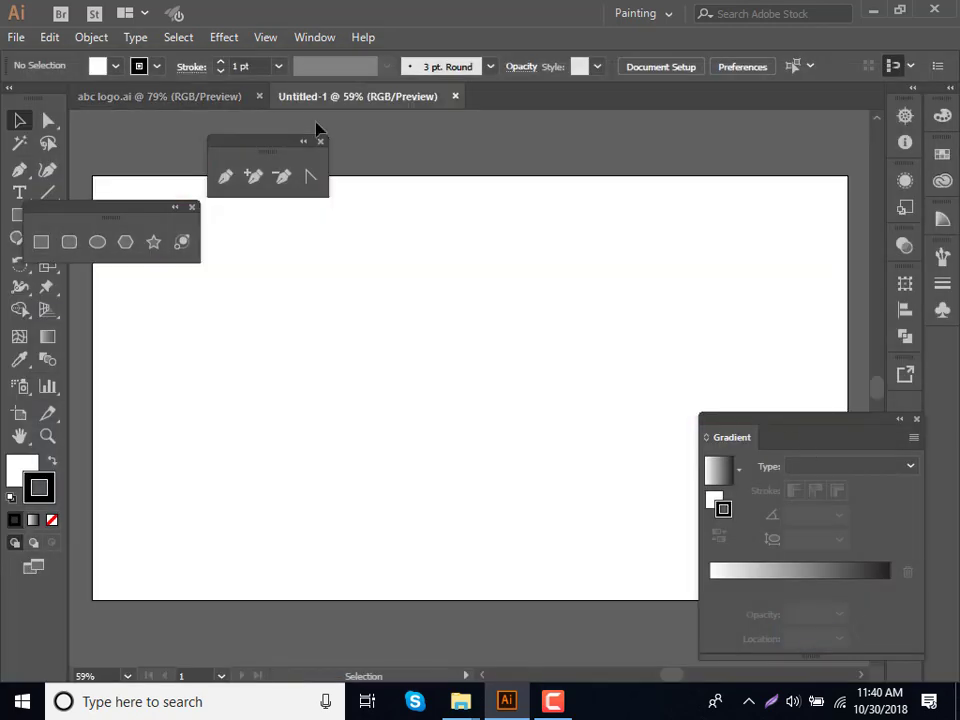
# Close the floating tool and Gradient panels and drag the abc logo into Untitled-1.
pyautogui.click(320, 142)
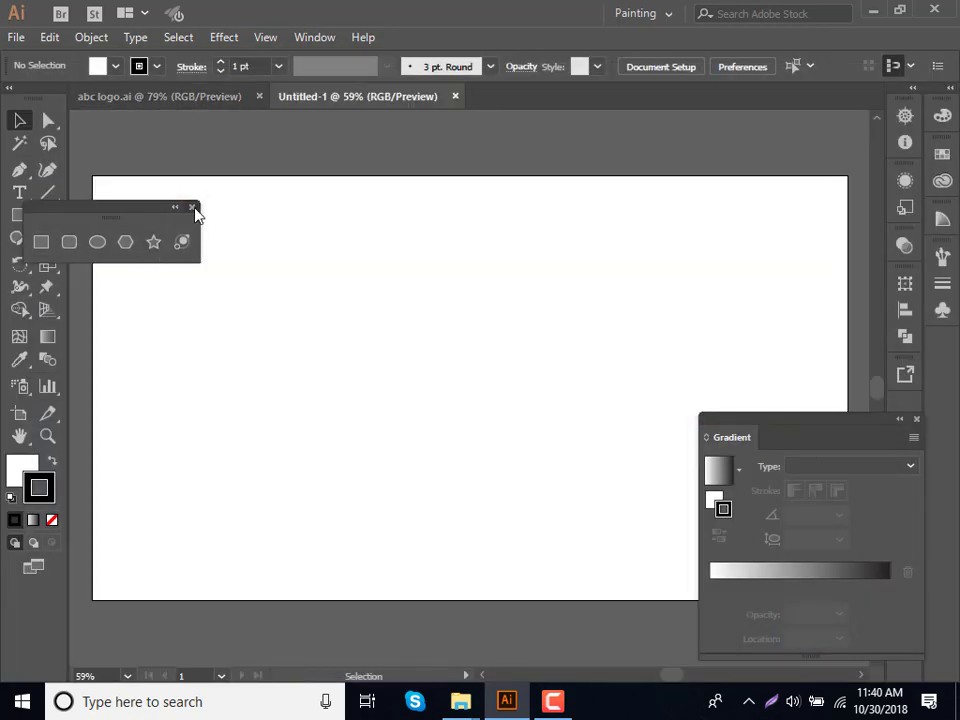
pyautogui.click(192, 207)
pyautogui.click(916, 419)
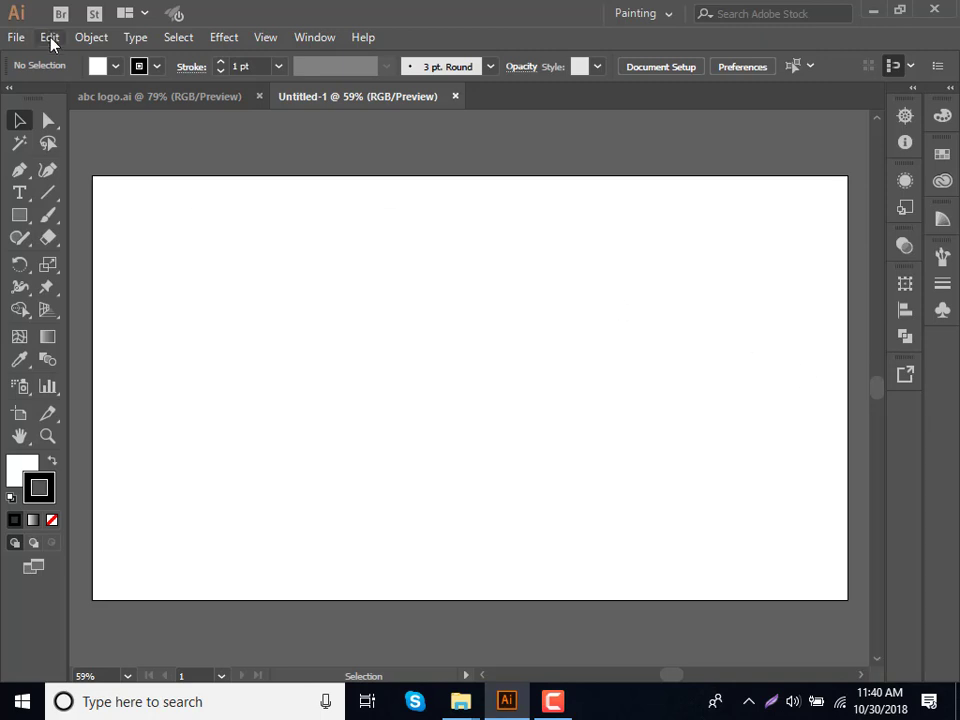
pyautogui.click(107, 97)
pyautogui.moveTo(556, 497)
pyautogui.mouseDown()
pyautogui.moveTo(310, 120)
pyautogui.moveTo(190, 230)
pyautogui.moveTo(170, 158)
pyautogui.moveTo(152, 140)
pyautogui.mouseUp()
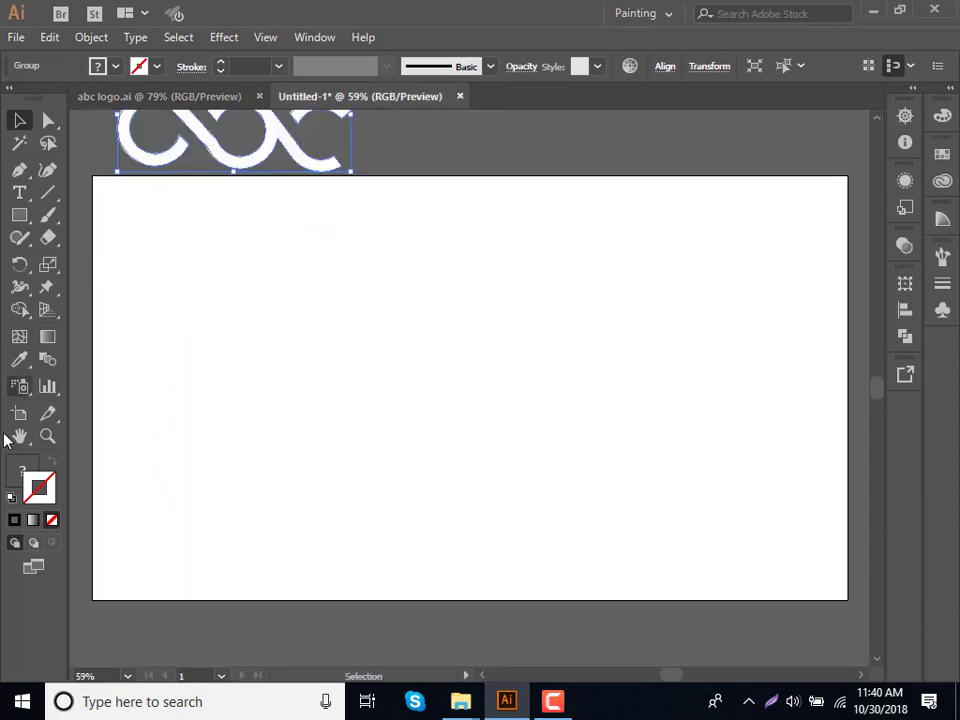
# Draw a rectangle covering the whole artboard.
pyautogui.click(15, 215)
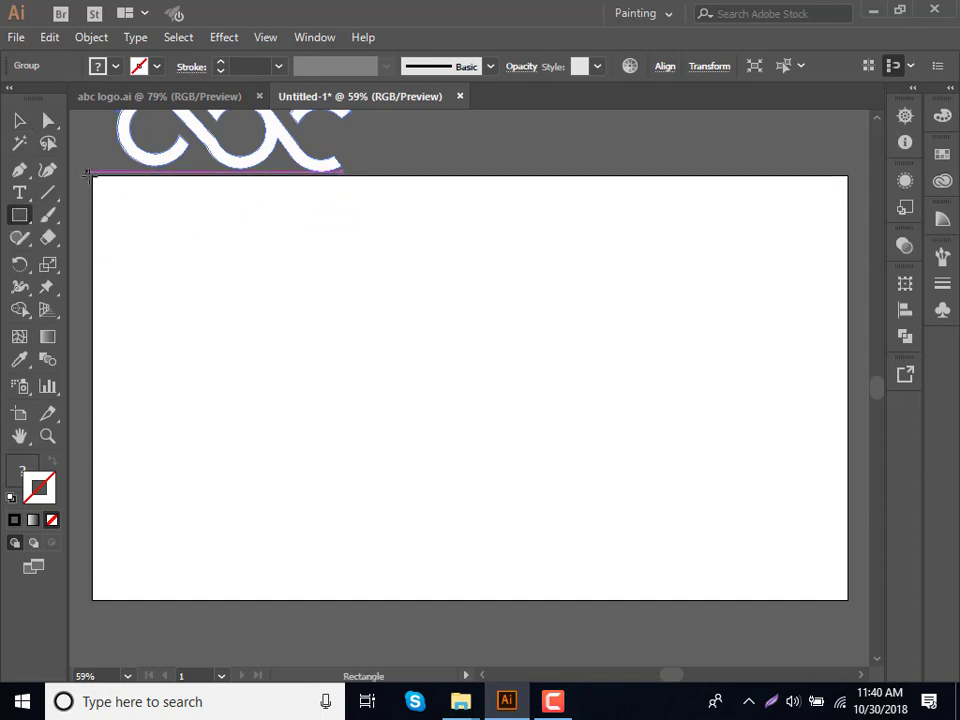
pyautogui.moveTo(93, 177); pyautogui.dragTo(838, 598)
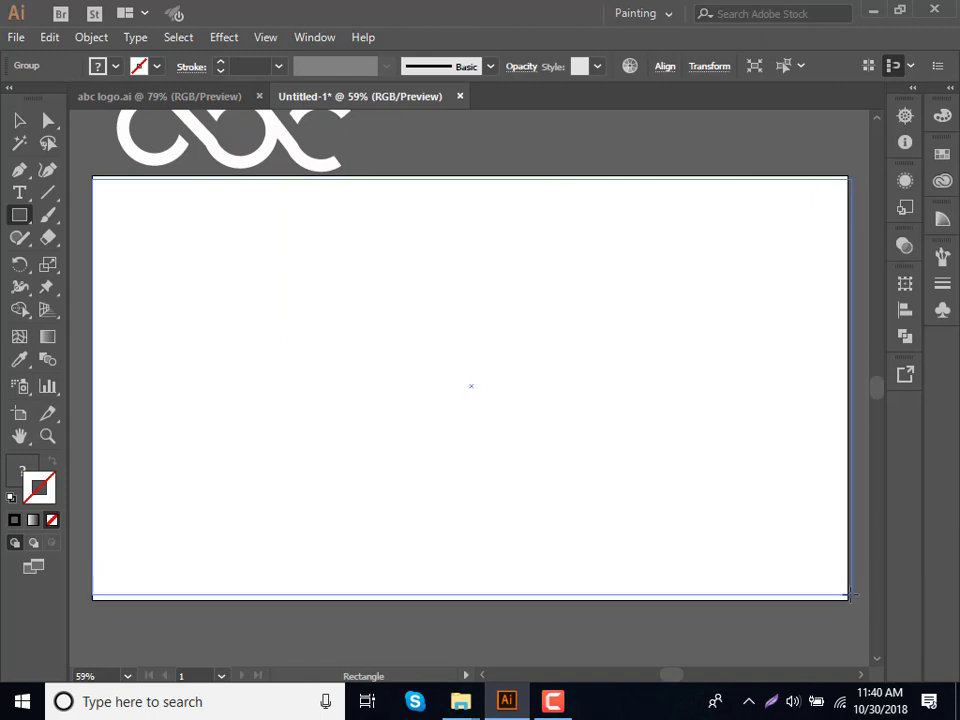
pyautogui.moveTo(838, 598); pyautogui.dragTo(845, 590)
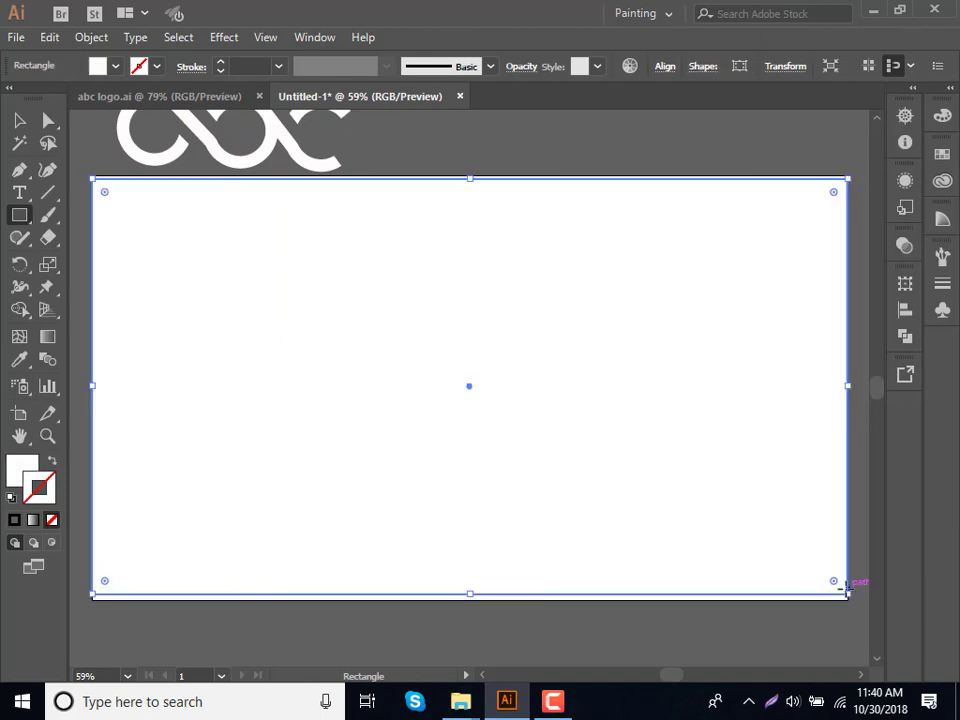
# Fill the artboard rectangle with red E80000, undo an accidental delete, and deselect.
pyautogui.doubleClick(22, 467)
pyautogui.click(535, 244)
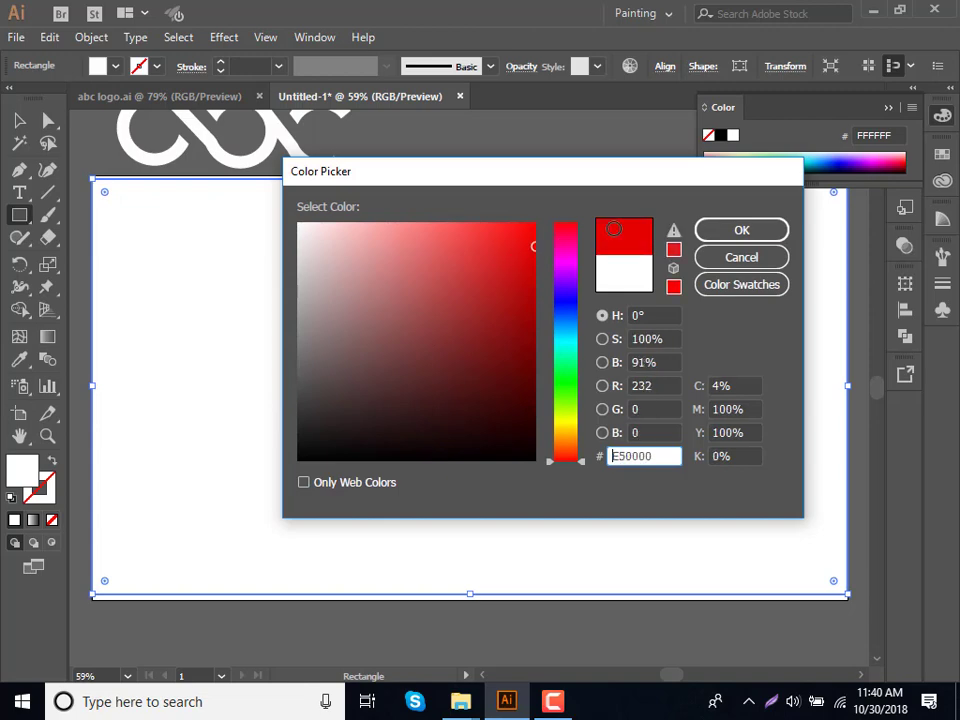
pyautogui.click(741, 230)
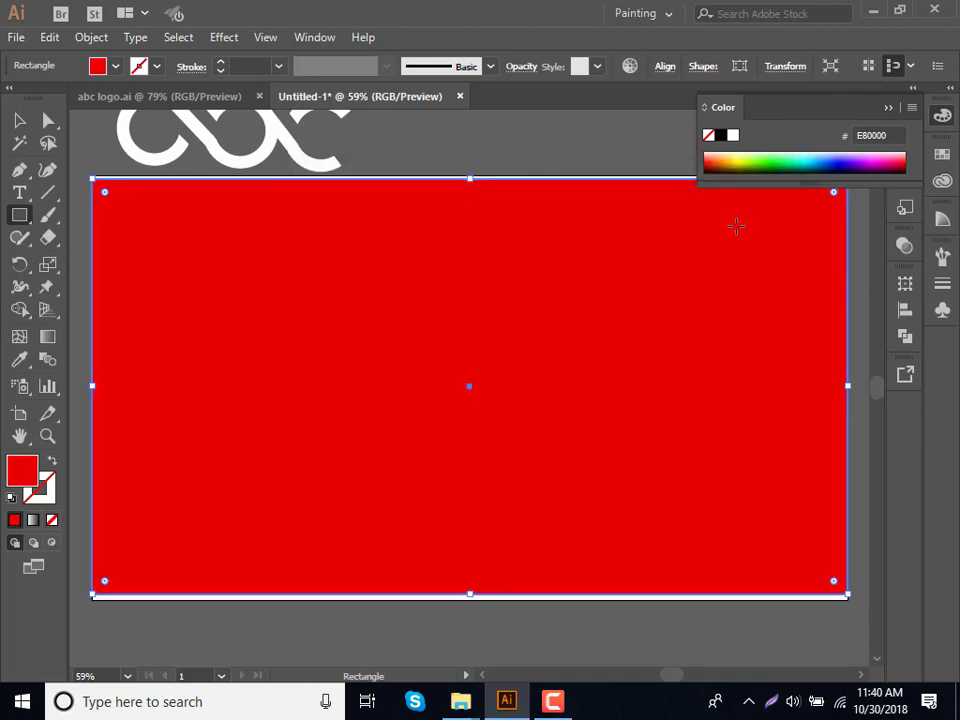
pyautogui.press('Delete')
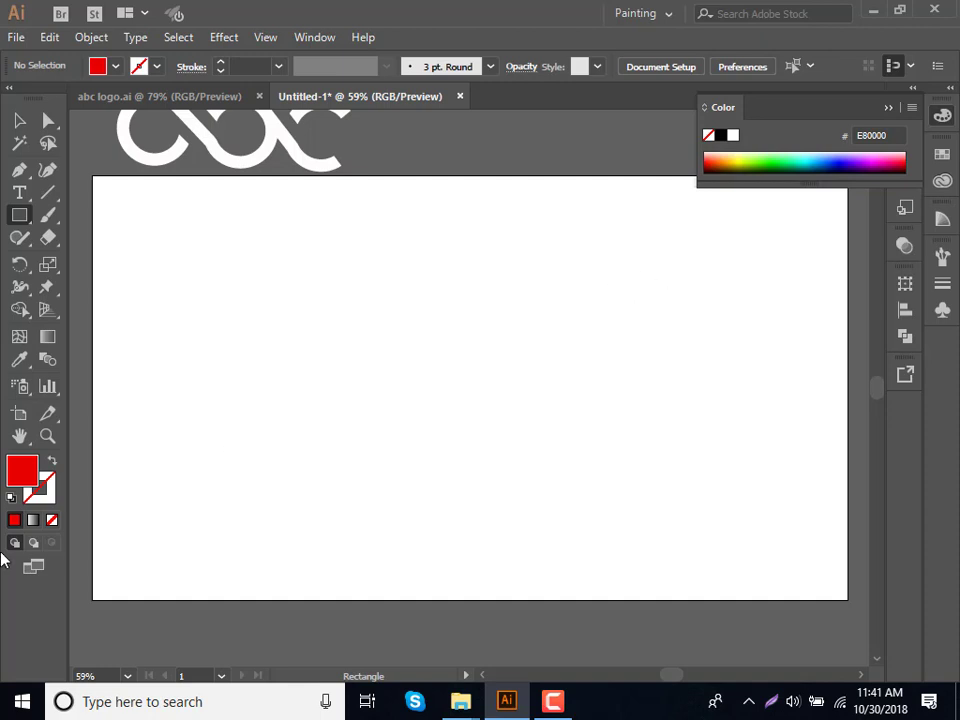
pyautogui.hotkey('ctrl', 'z')
pyautogui.hotkey('ctrl', 'shift', 'a')
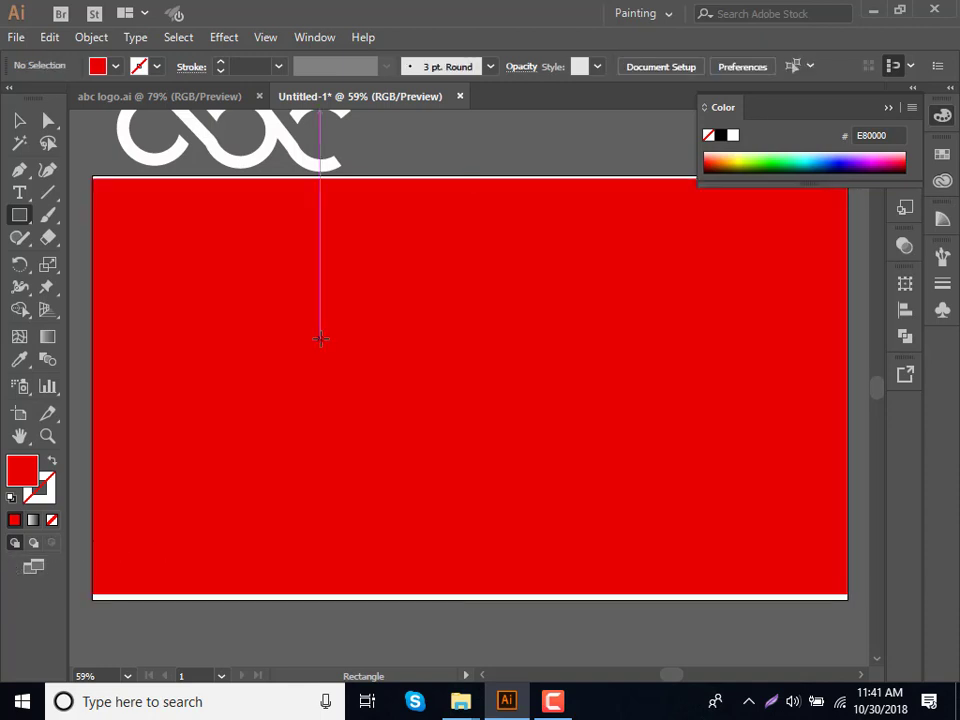
# Undo a stray small rectangle and draw a roughly 431 px square in the artboard centre.
pyautogui.moveTo(319, 337); pyautogui.dragTo(335, 358)
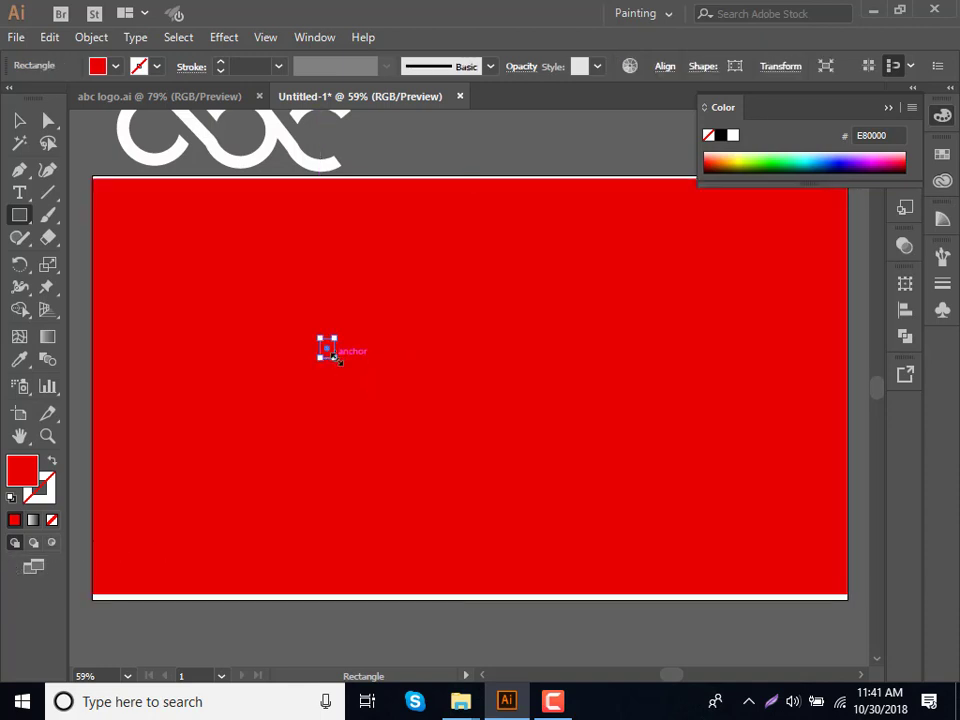
pyautogui.hotkey('ctrl', 'z')
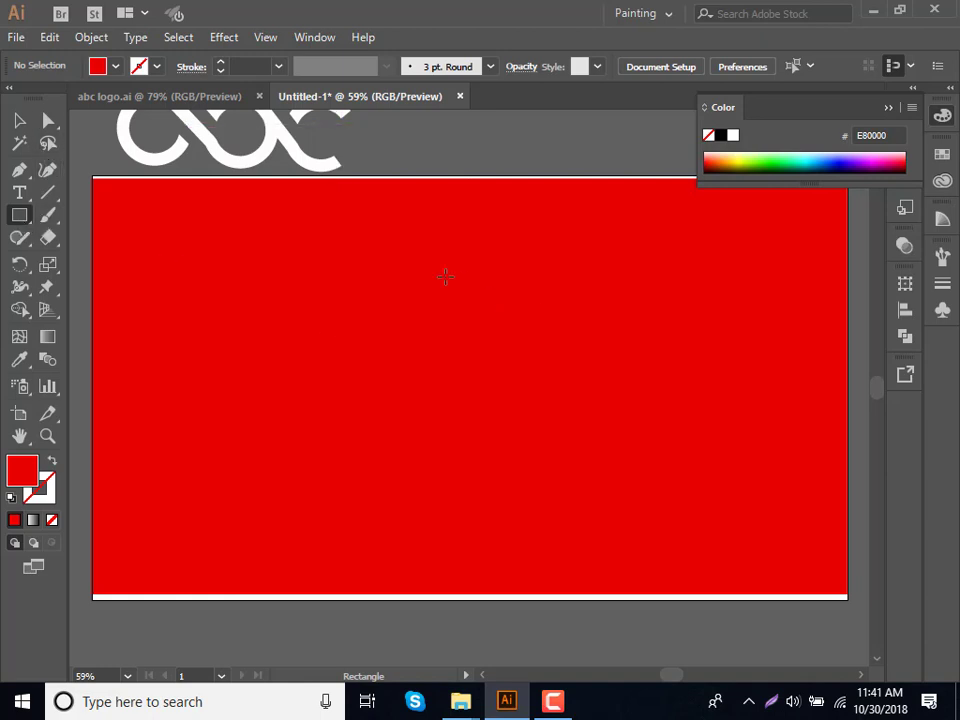
pyautogui.moveTo(319, 241)
pyautogui.mouseDown()
pyautogui.moveTo(565, 490)
pyautogui.moveTo(606, 514)
pyautogui.moveTo(609, 528)
pyautogui.mouseUp()
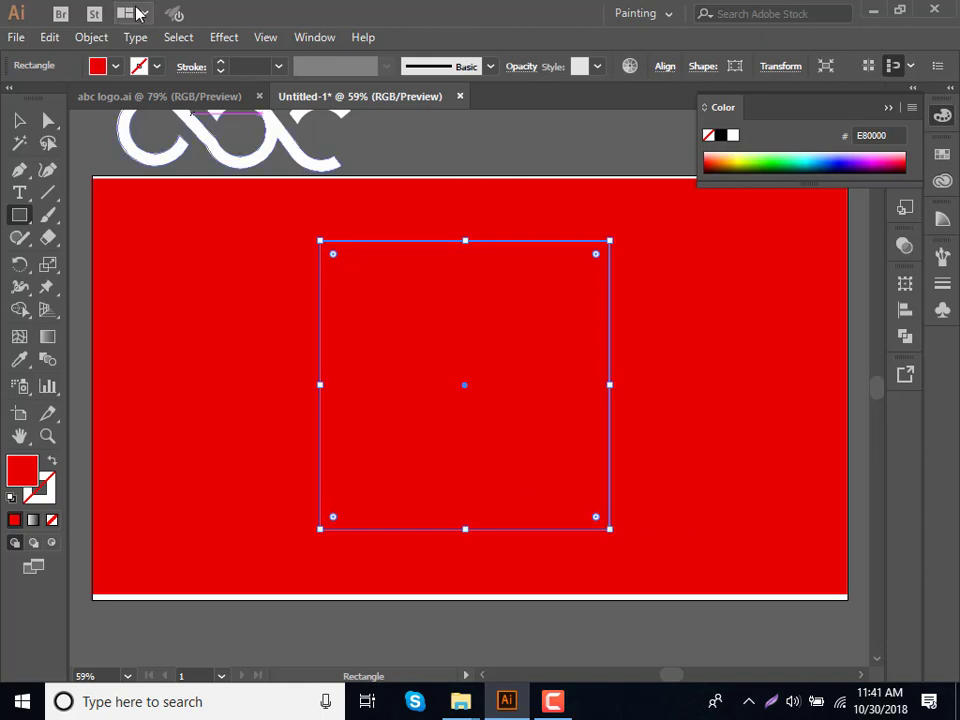
# Set the square's fill to None and give it a black stroke of 1 pt.
pyautogui.click(50, 37)
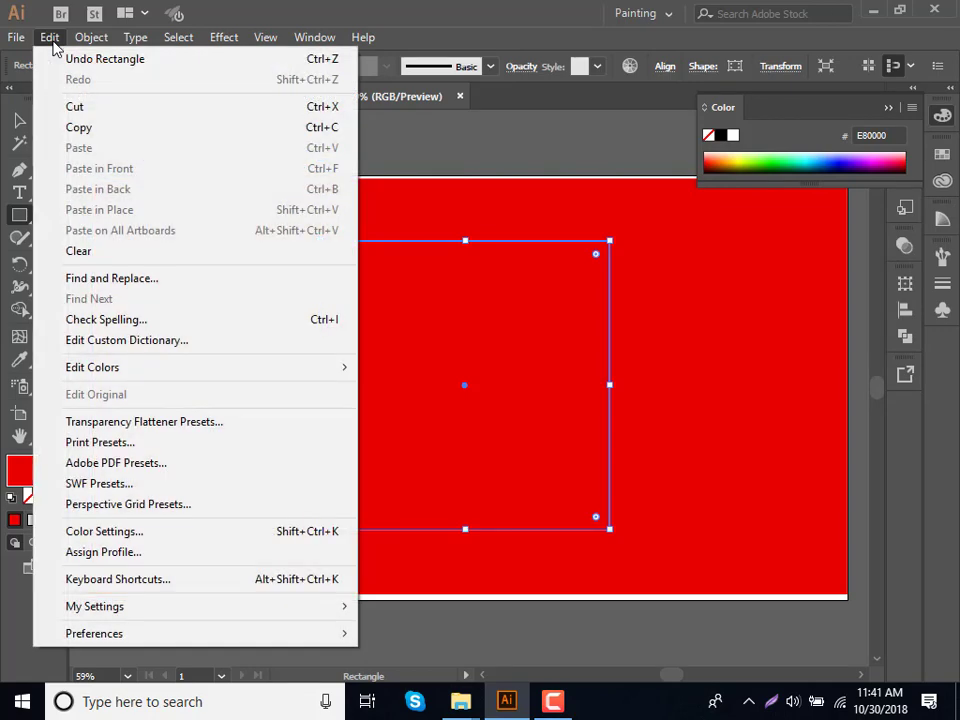
pyautogui.click(50, 37)
pyautogui.click(91, 37)
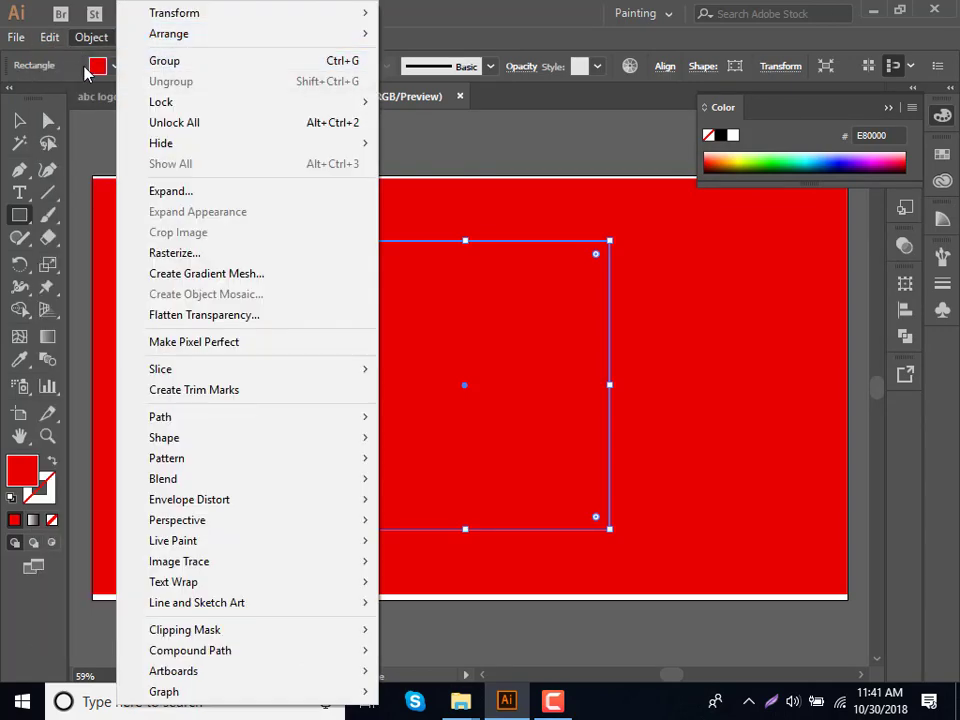
pyautogui.click(85, 68)
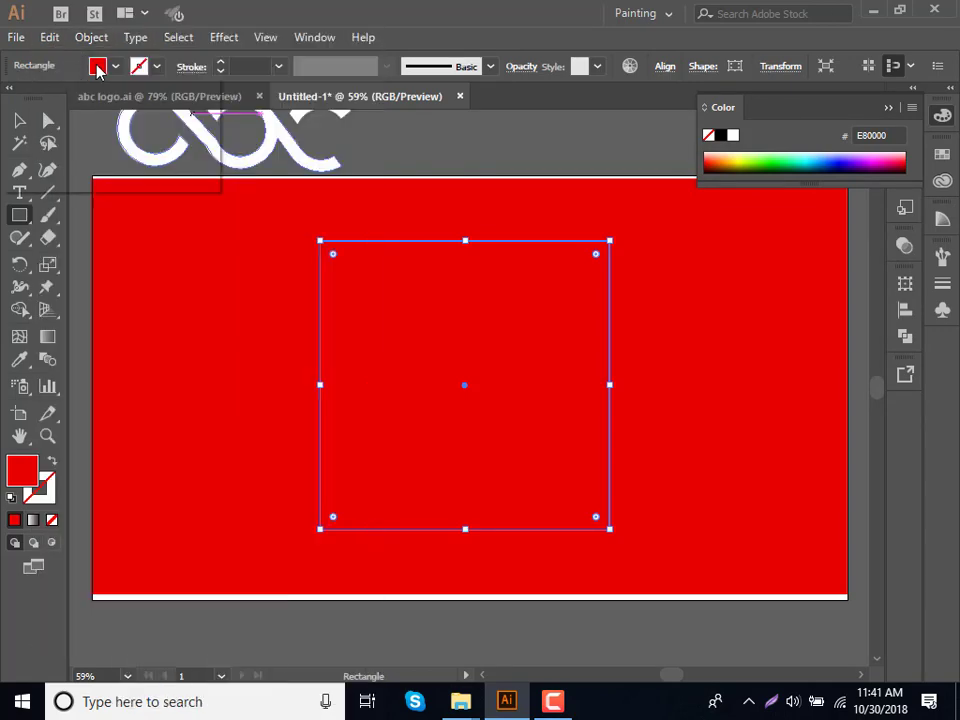
pyautogui.click(51, 520)
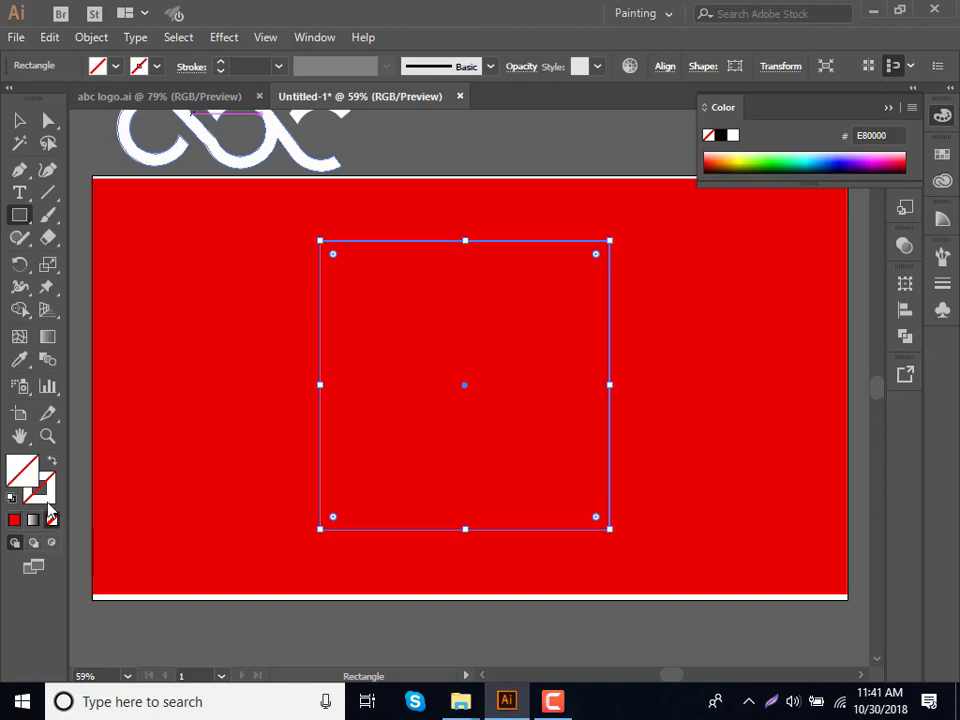
pyautogui.click(46, 496)
pyautogui.click(219, 64)
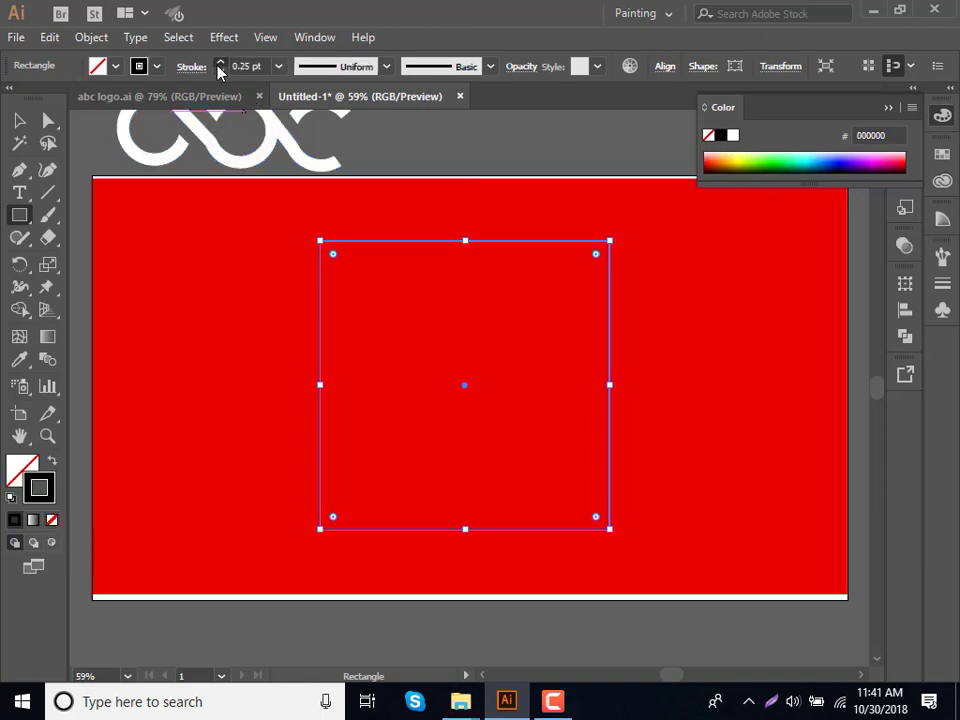
pyautogui.click(219, 62)
pyautogui.click(219, 62)
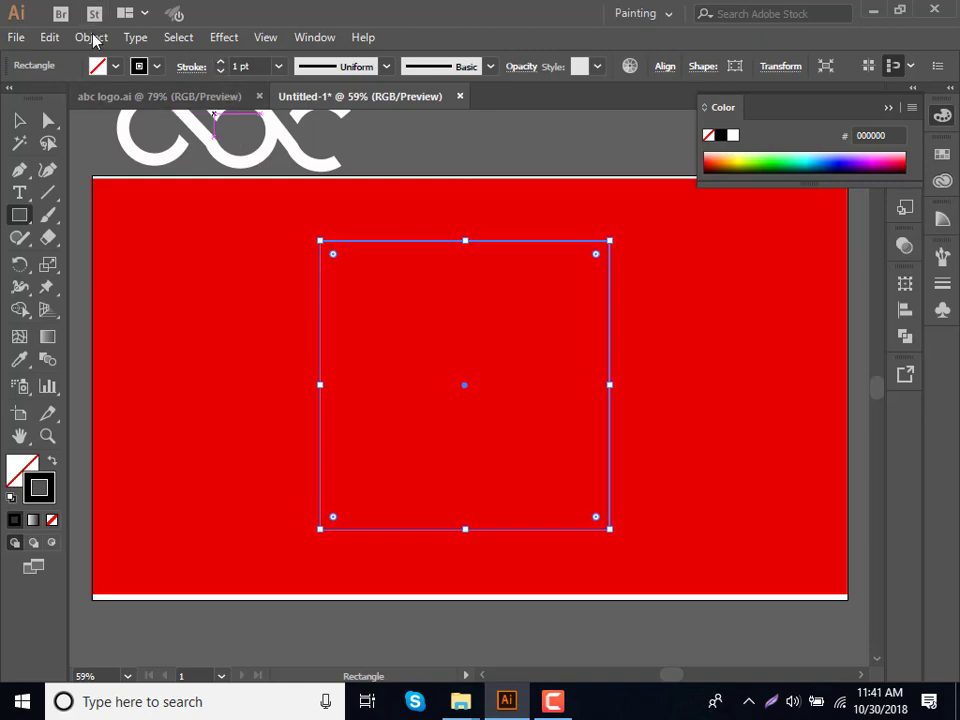
# Open the Offset Path dialog and cancel it without changes.
pyautogui.click(58, 39)
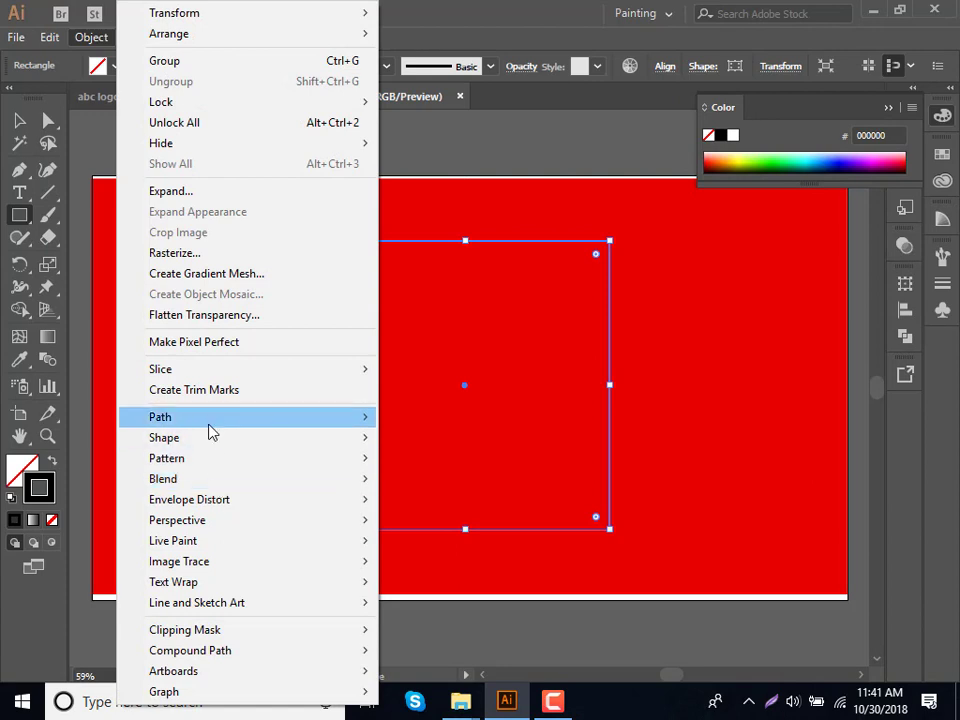
pyautogui.moveTo(160, 417)
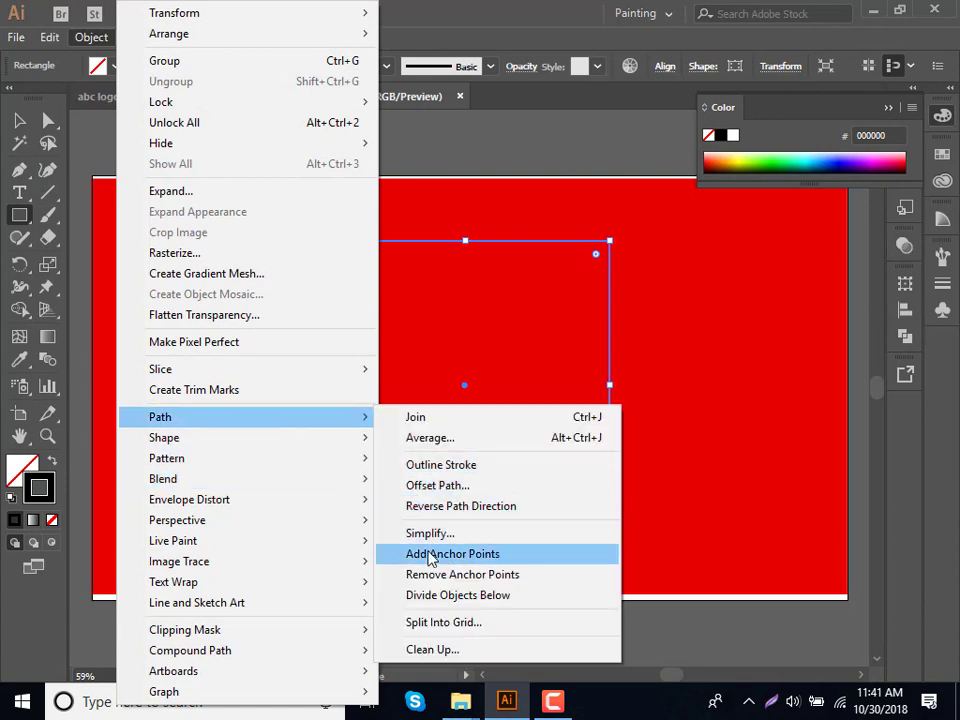
pyautogui.click(429, 489)
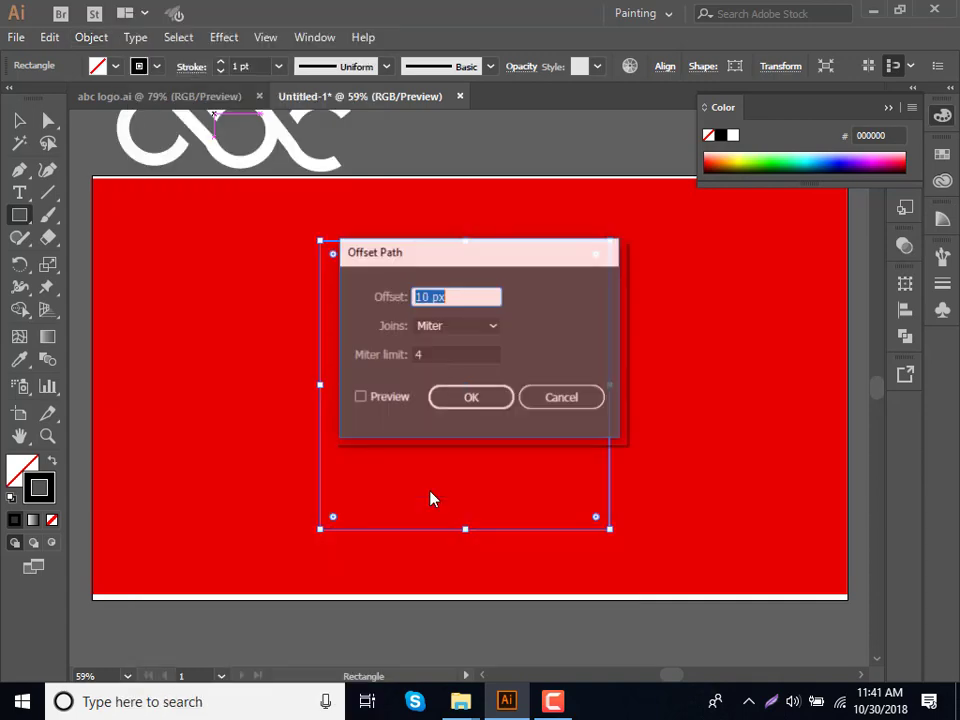
pyautogui.click(545, 397)
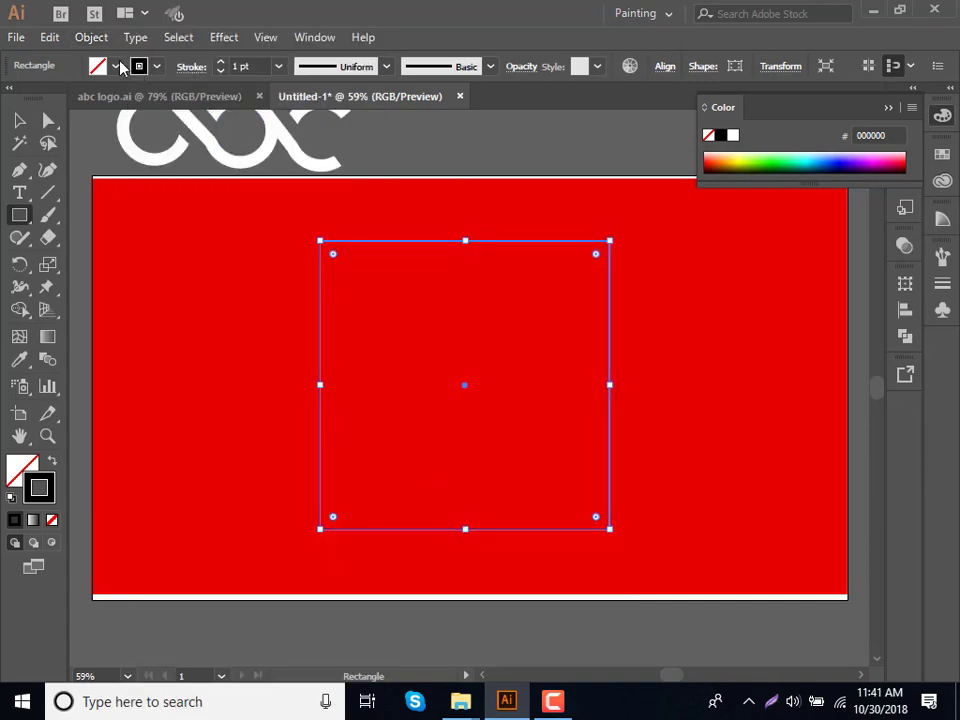
pyautogui.click(91, 37)
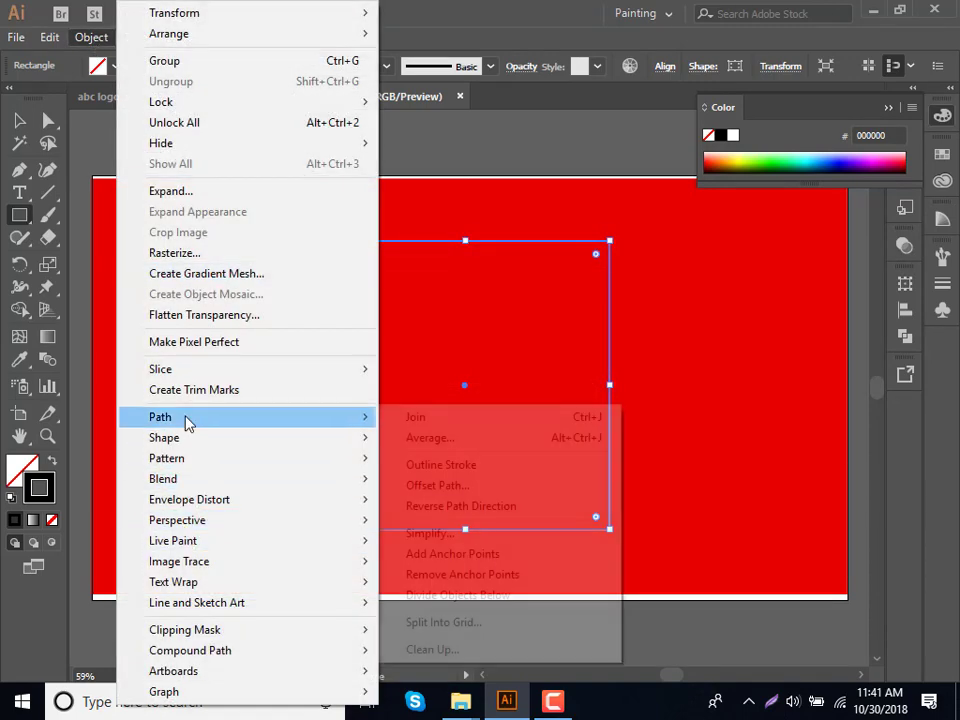
pyautogui.moveTo(160, 417)
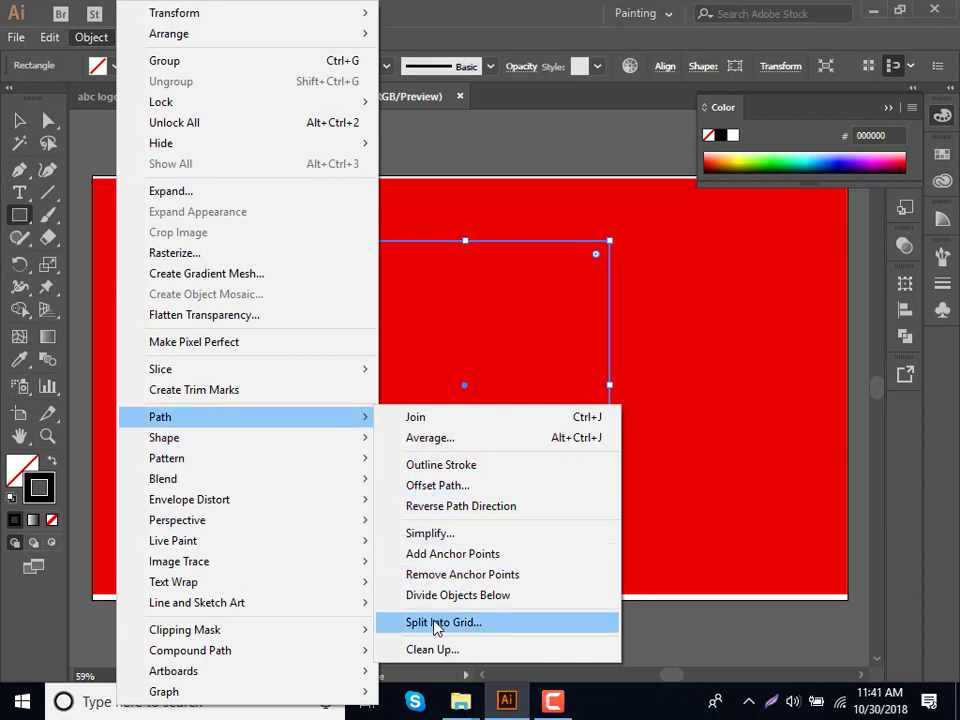
# Split the square into a grid with 3 rows and 3 columns.
pyautogui.click(435, 623)
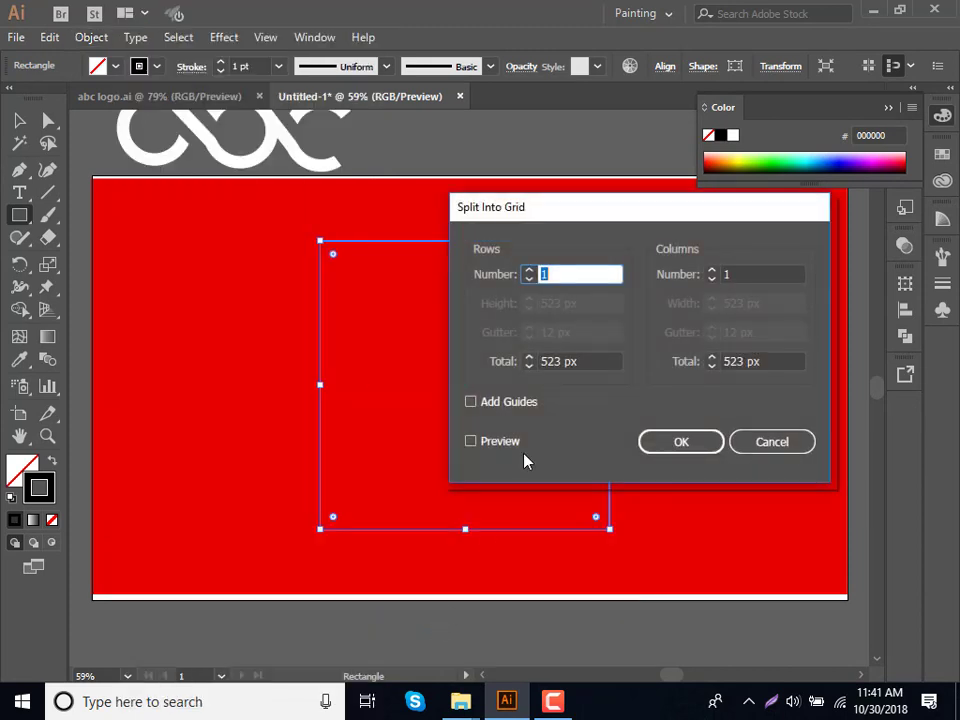
pyautogui.write('3')
pyautogui.doubleClick(747, 273)
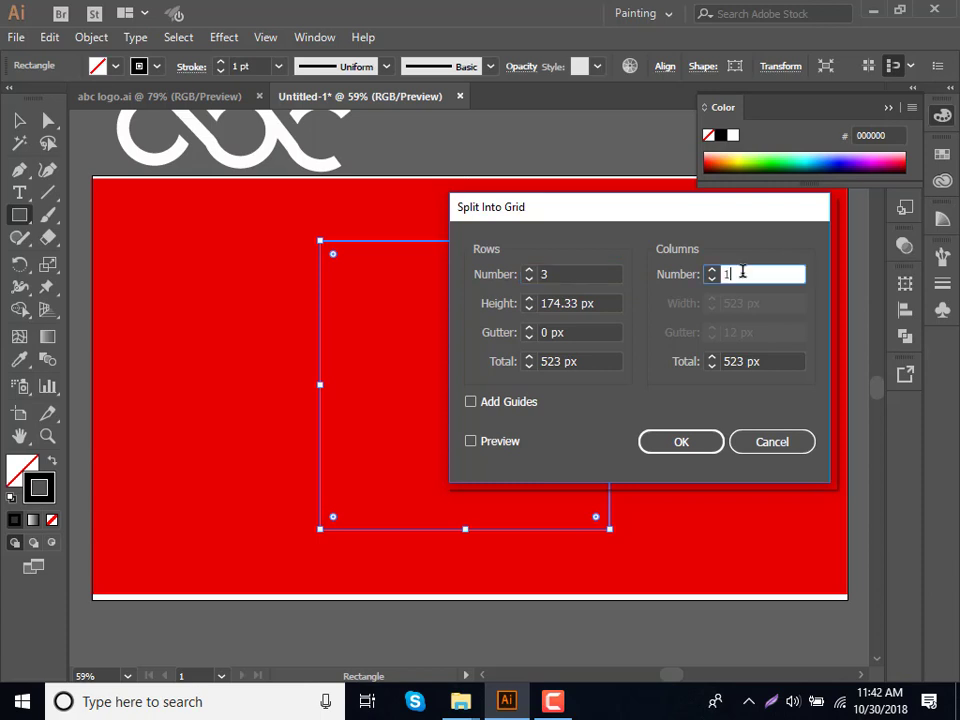
pyautogui.write('3')
pyautogui.click(658, 447)
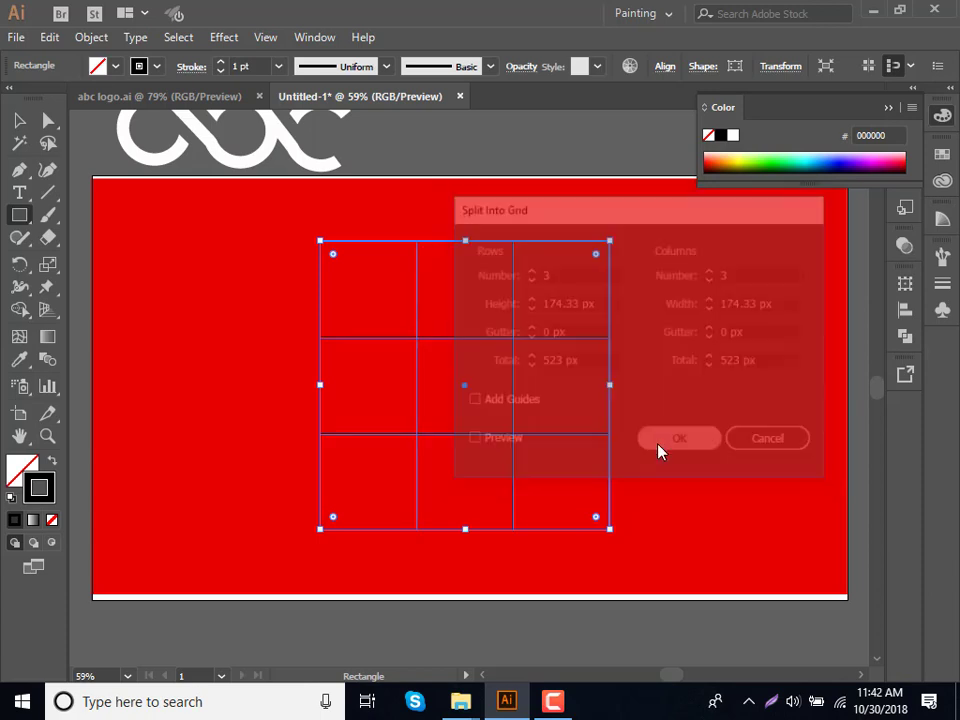
# Reopen Split Into Grid, cancel it unchanged, and switch to the Selection tool.
pyautogui.click(48, 40)
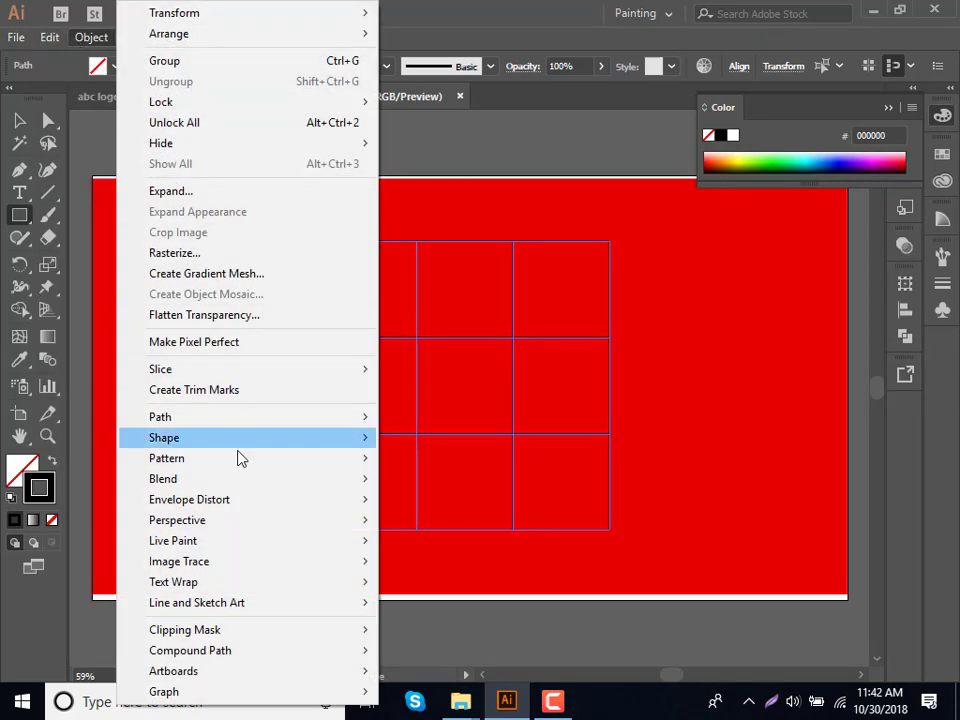
pyautogui.moveTo(160, 417)
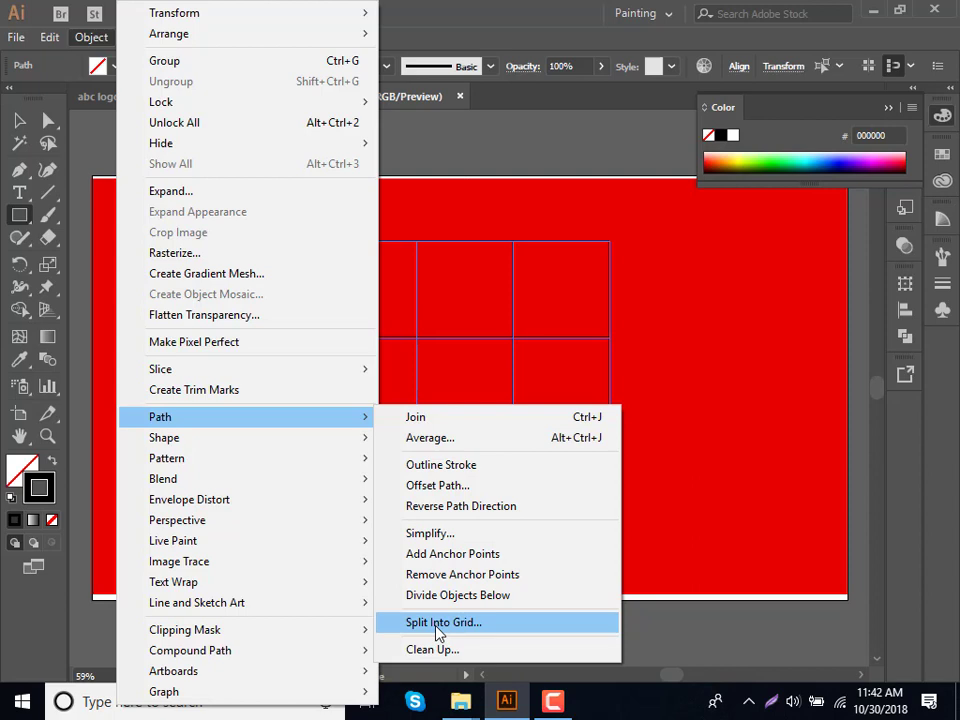
pyautogui.click(437, 622)
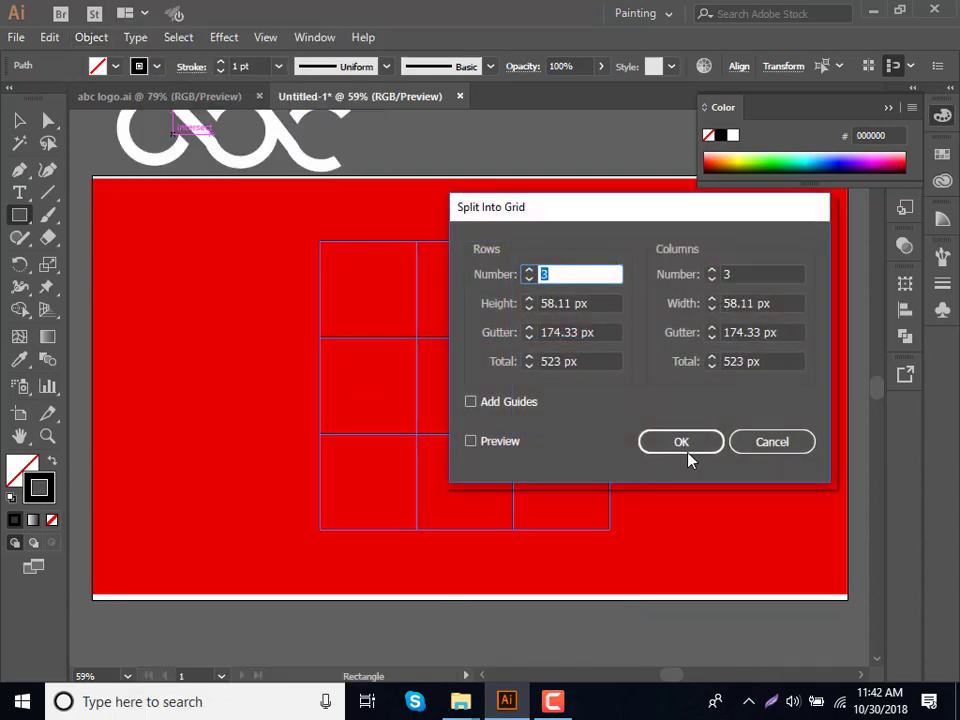
pyautogui.click(762, 449)
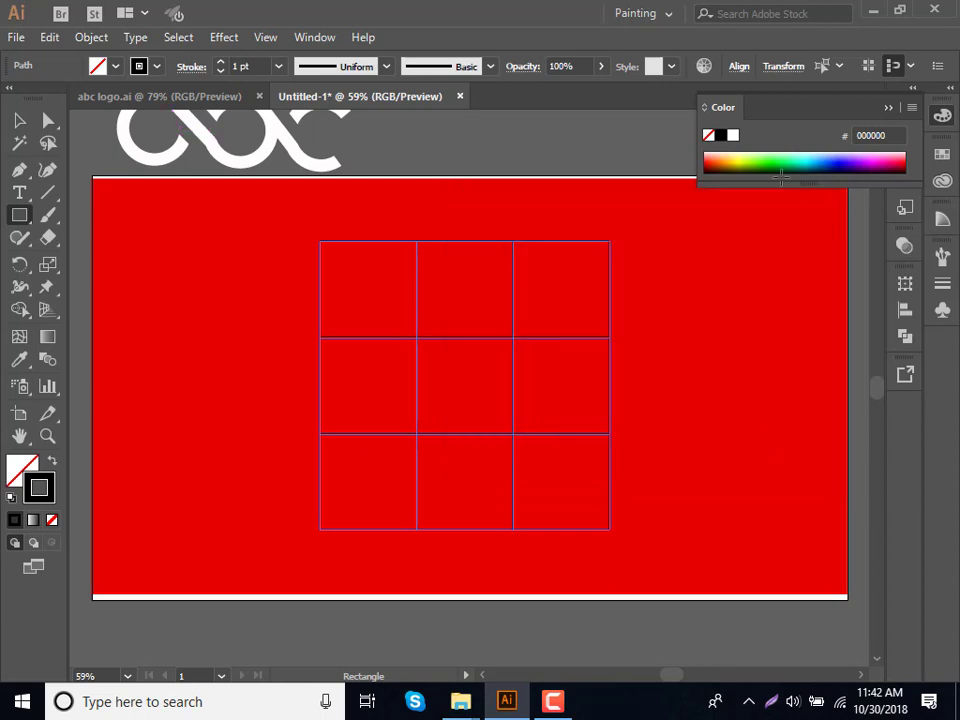
pyautogui.press('v')
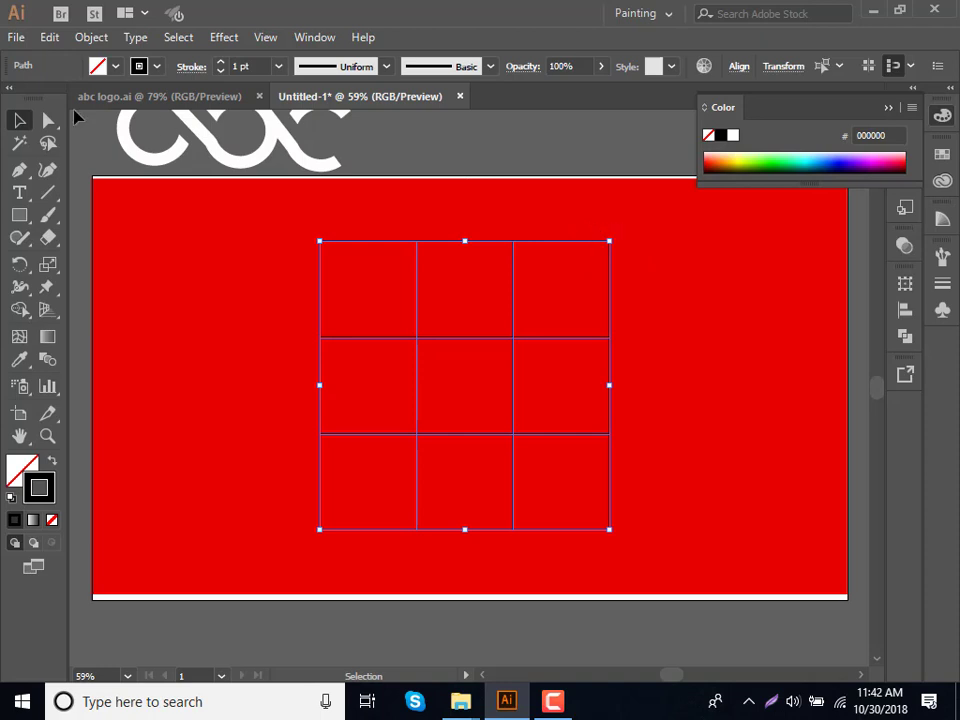
# Rotate the 3×3 grid 45° into a diamond spanning the red artboard.
pyautogui.click(21, 122)
pyautogui.moveTo(622, 236); pyautogui.dragTo(462, 161)
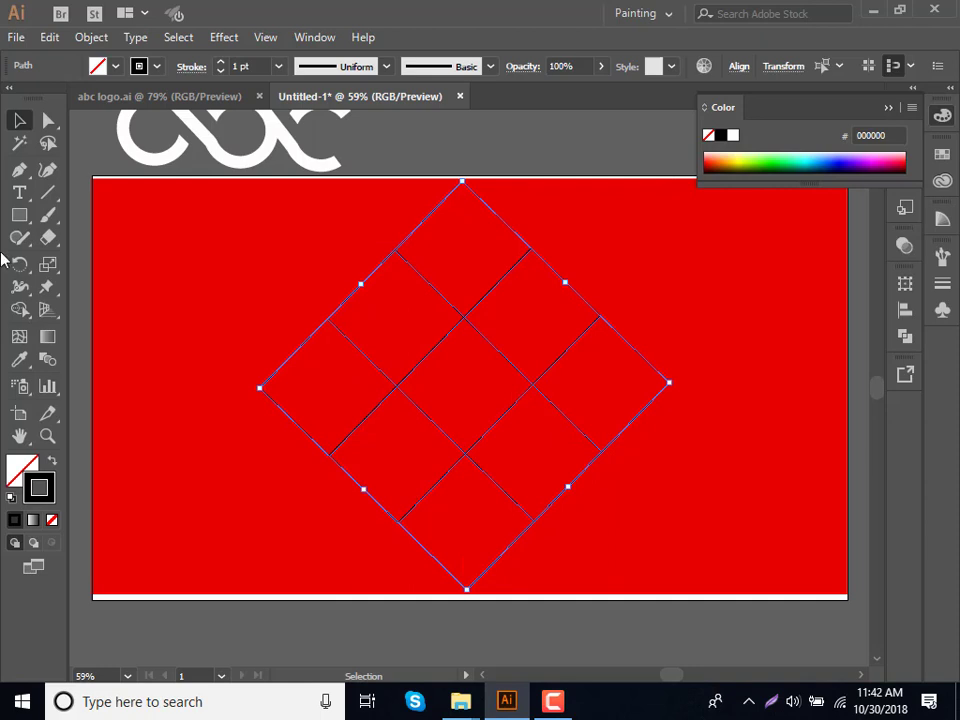
pyautogui.click(19, 214)
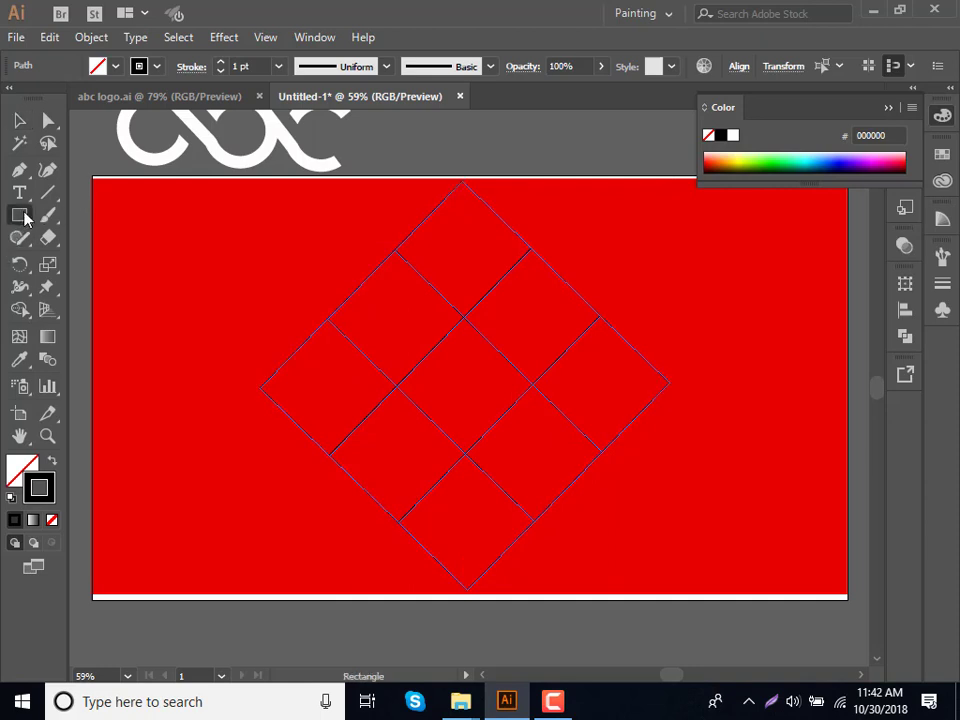
# Draw an ellipse-tool circle on the diamond's left corner with a 22 pt stroke.
pyautogui.rightClick(19, 214)
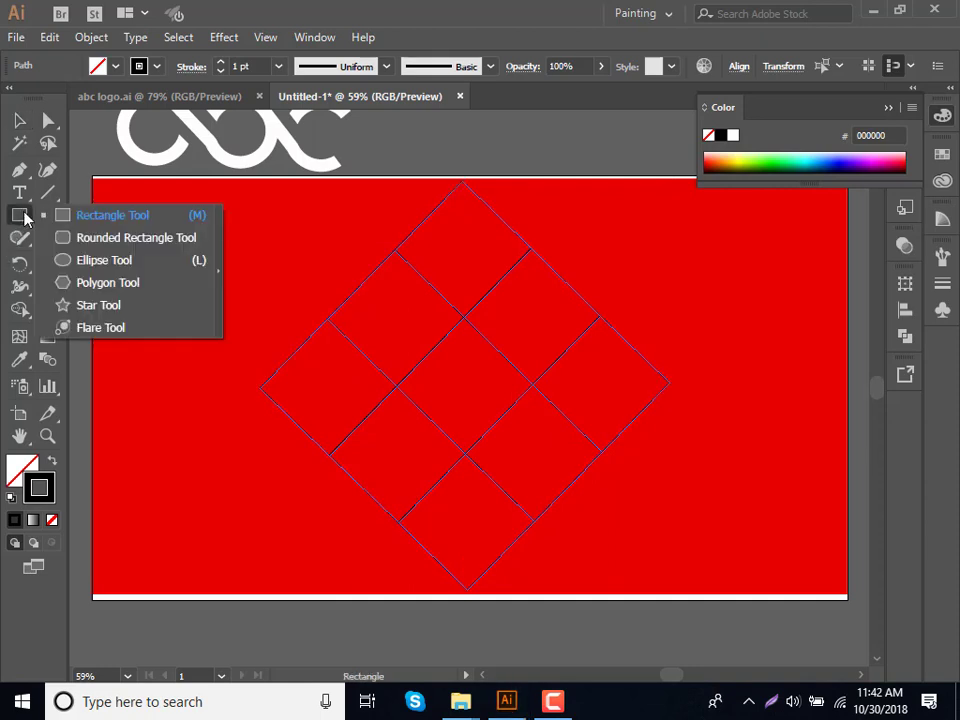
pyautogui.click(82, 262)
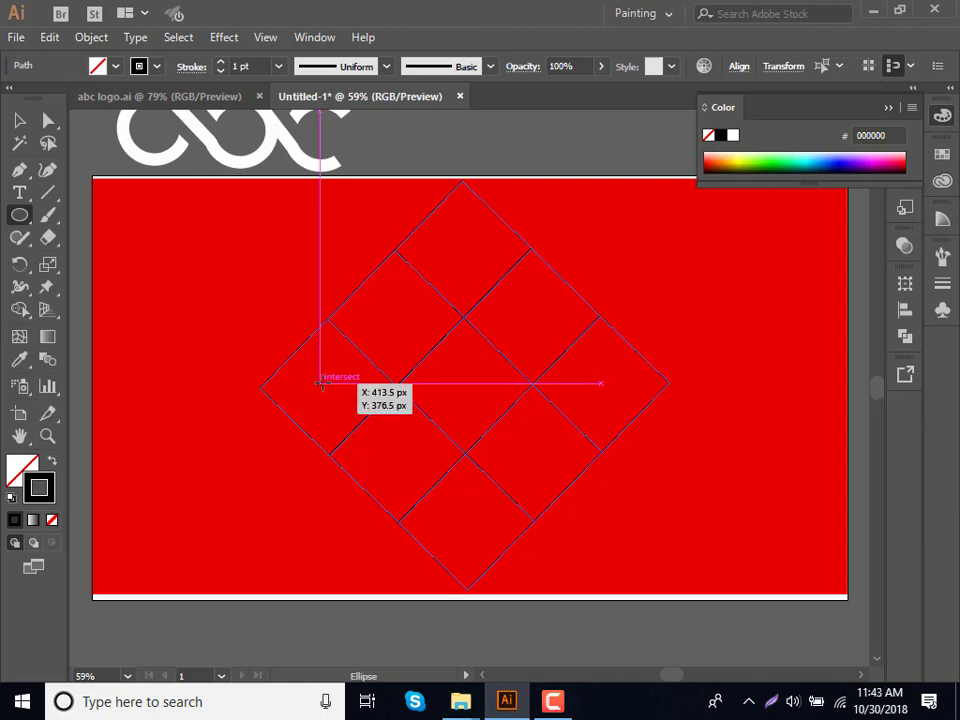
pyautogui.moveTo(320, 383); pyautogui.dragTo(361, 438)
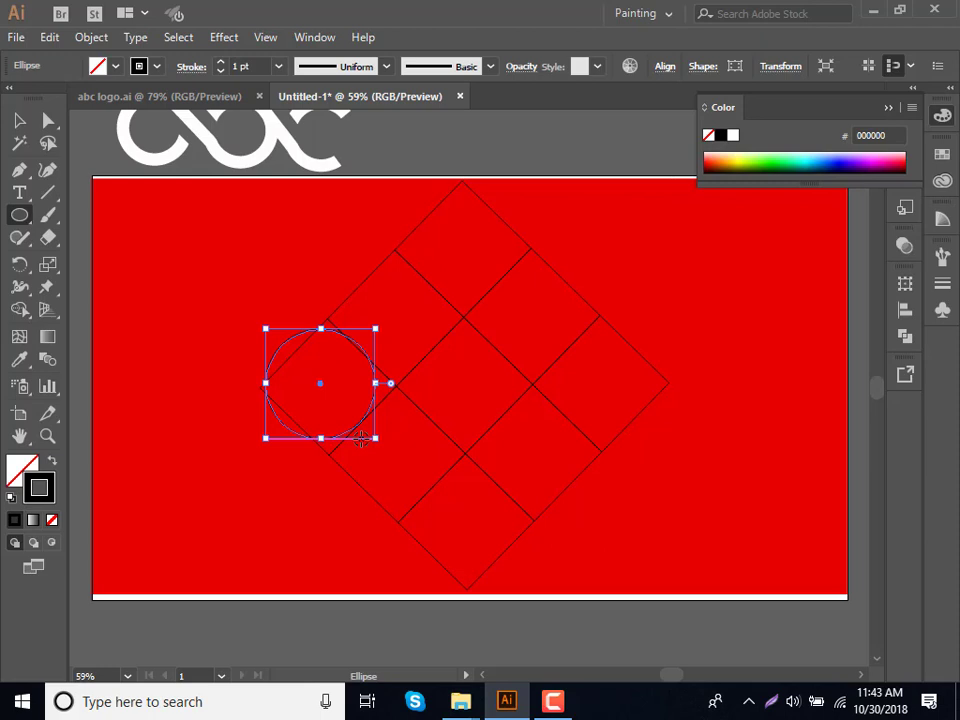
pyautogui.click(233, 65)
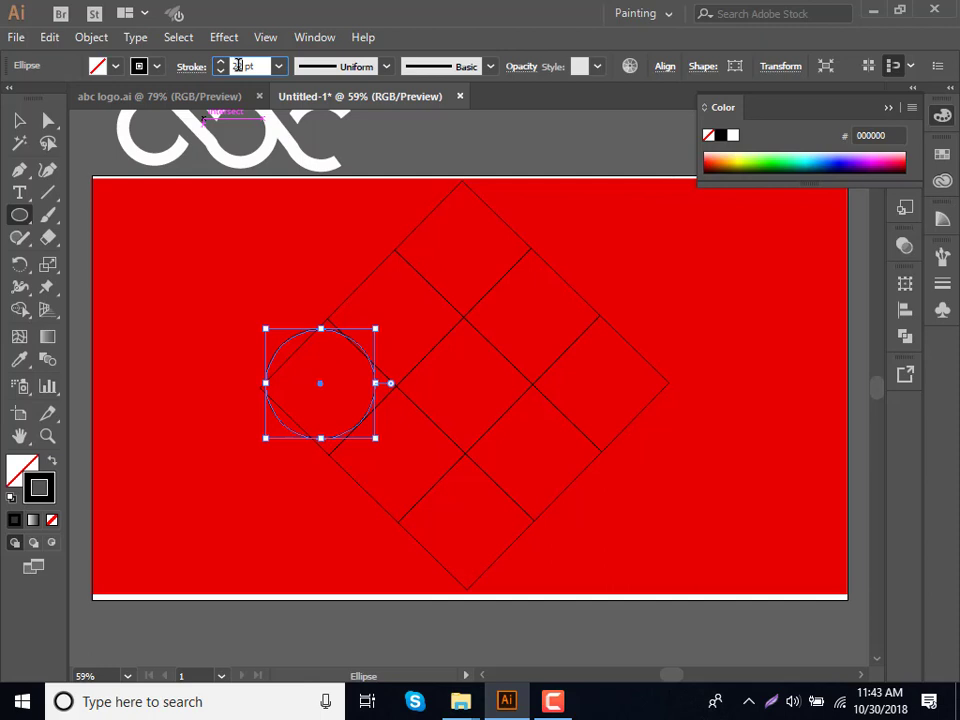
pyautogui.write('22')
pyautogui.press('Return')
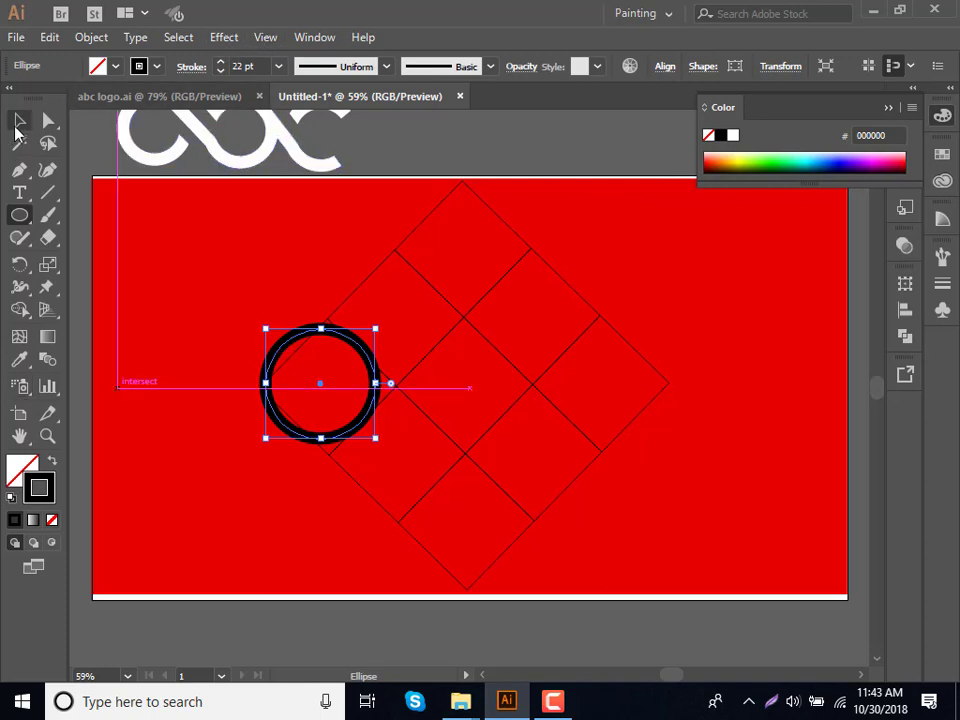
# Duplicate the circle rightward into a row of three and select all three circles.
pyautogui.click(16, 127)
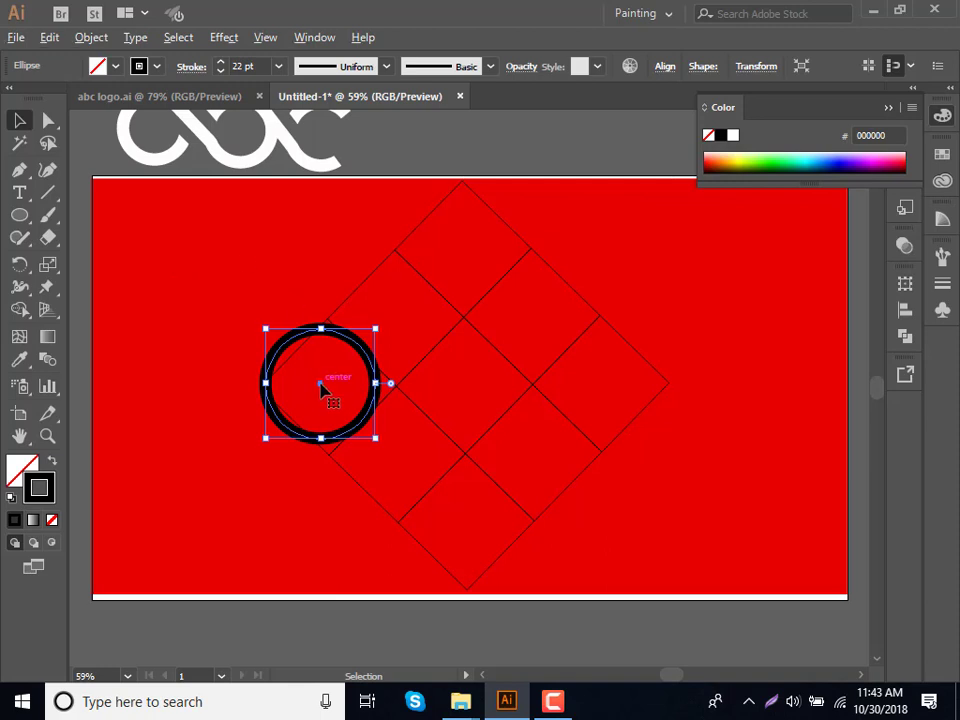
pyautogui.moveTo(320, 384); pyautogui.dragTo(601, 386)
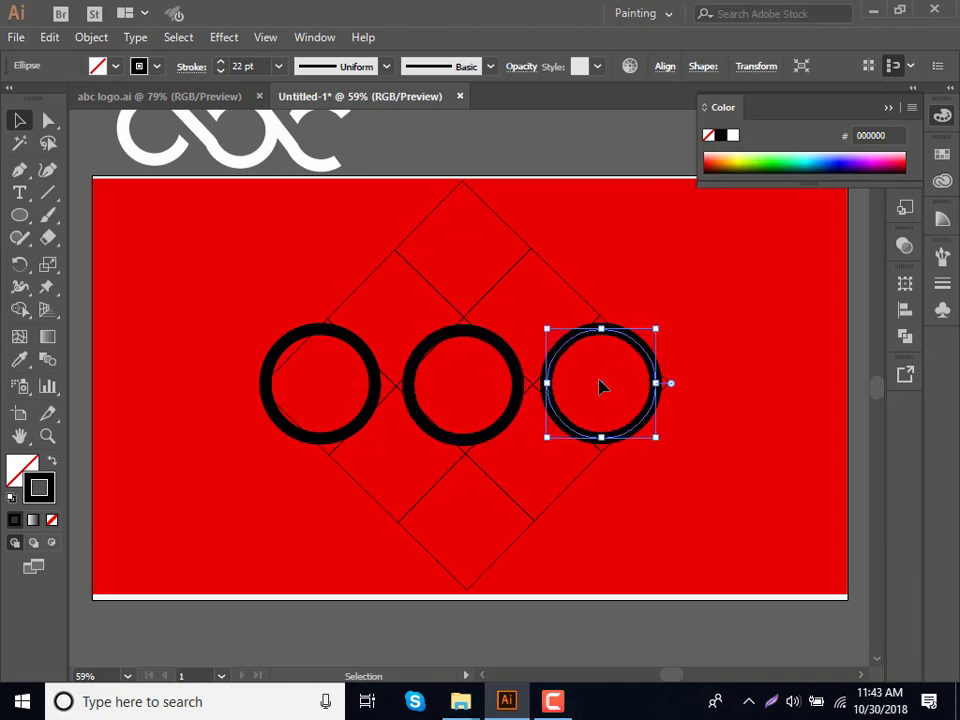
pyautogui.keyDown('shift'); pyautogui.click(513, 413); pyautogui.keyUp('shift')
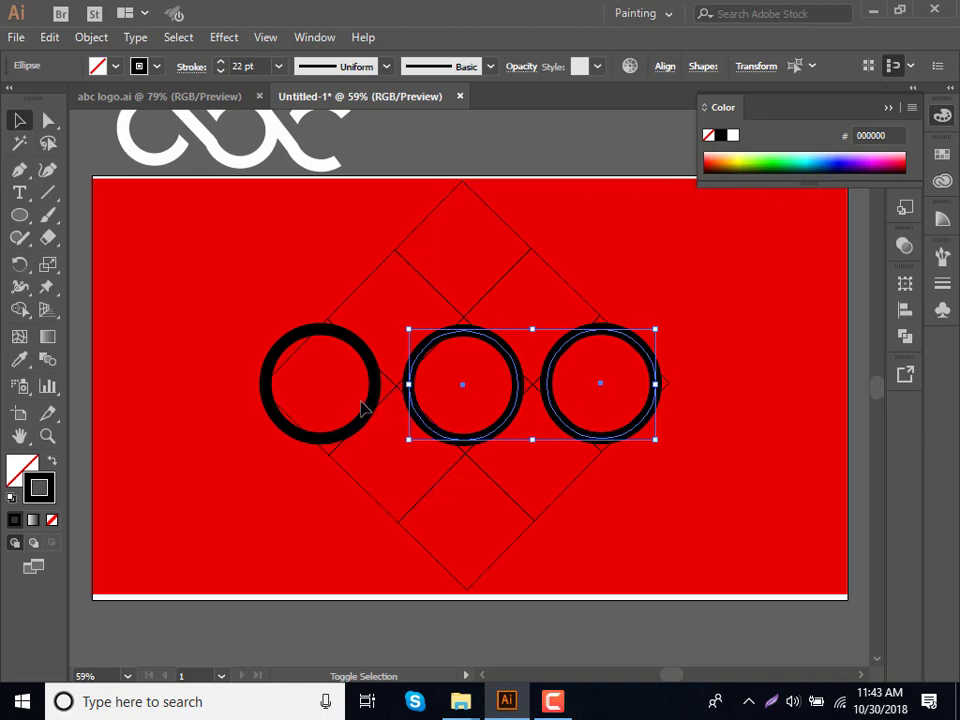
pyautogui.keyDown('shift'); pyautogui.click(373, 402); pyautogui.keyUp('shift')
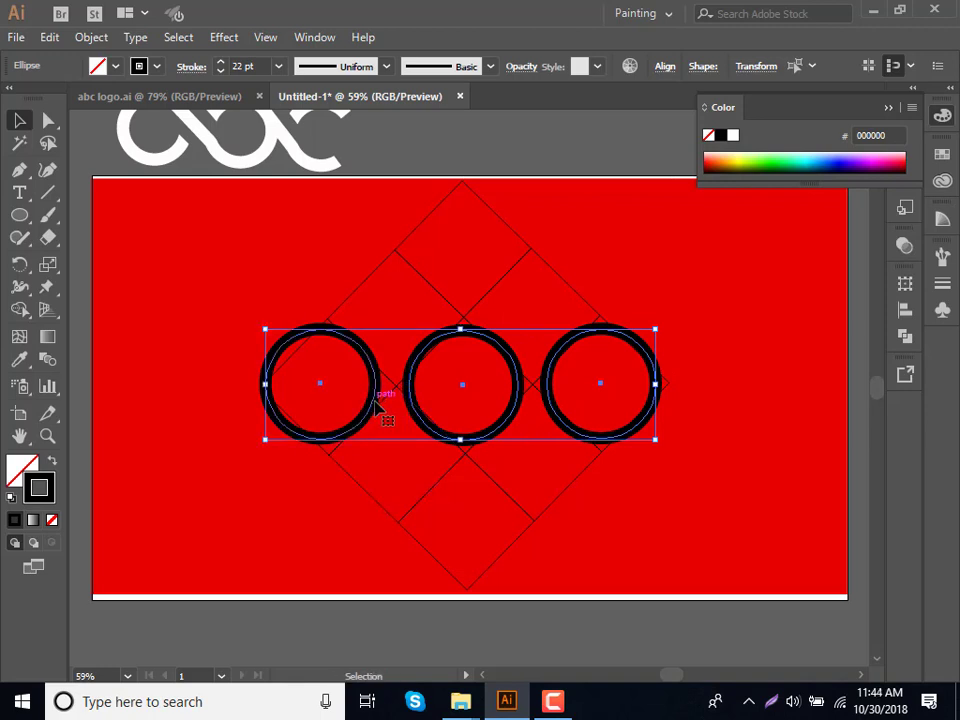
# Recolour the three circles' strokes to near-white FFFDFD.
pyautogui.doubleClick(38, 487)
pyautogui.click(310, 231)
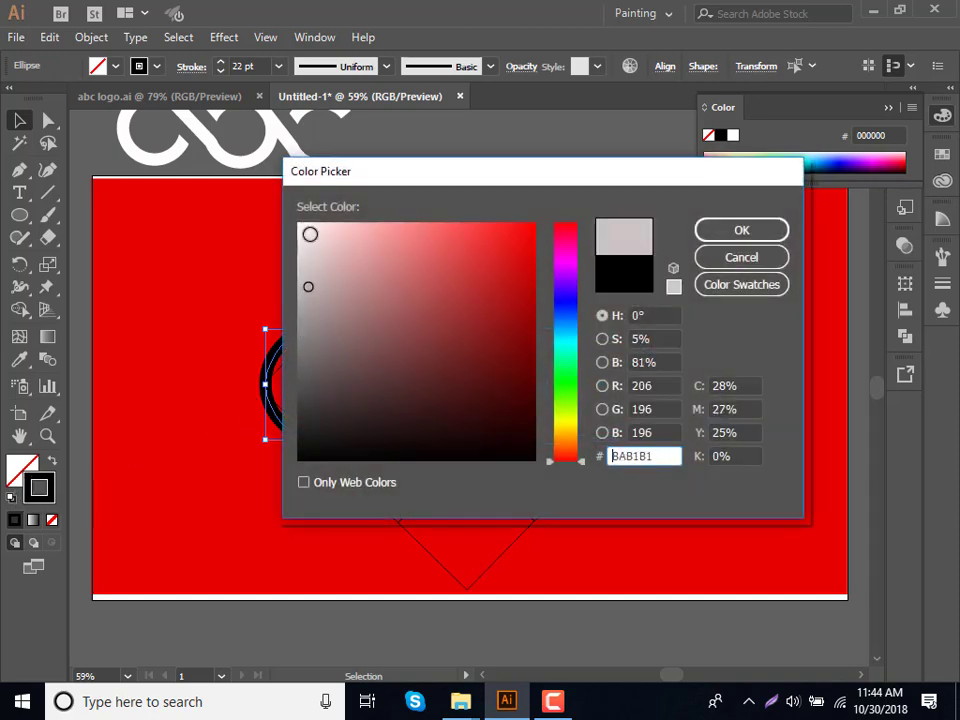
pyautogui.click(303, 219)
pyautogui.click(301, 222)
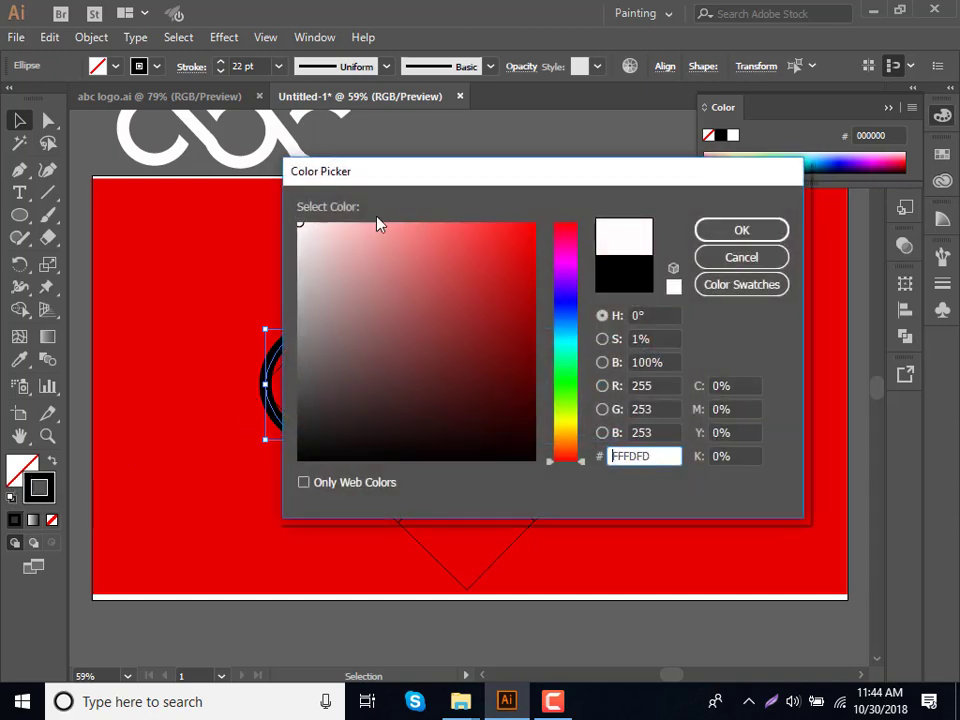
pyautogui.click(760, 231)
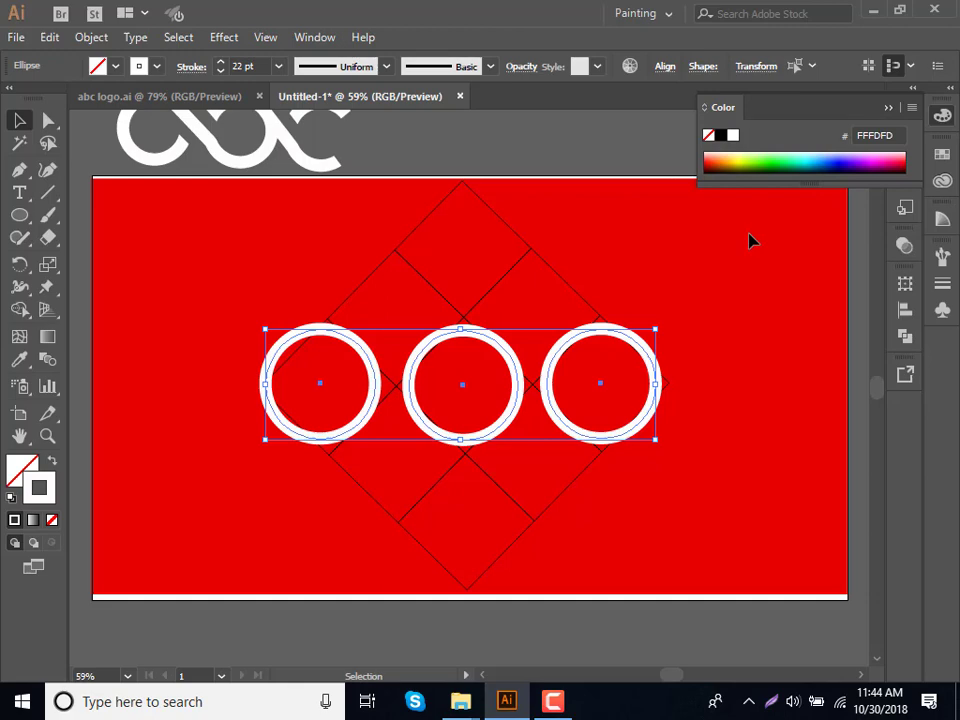
pyautogui.click(47, 192)
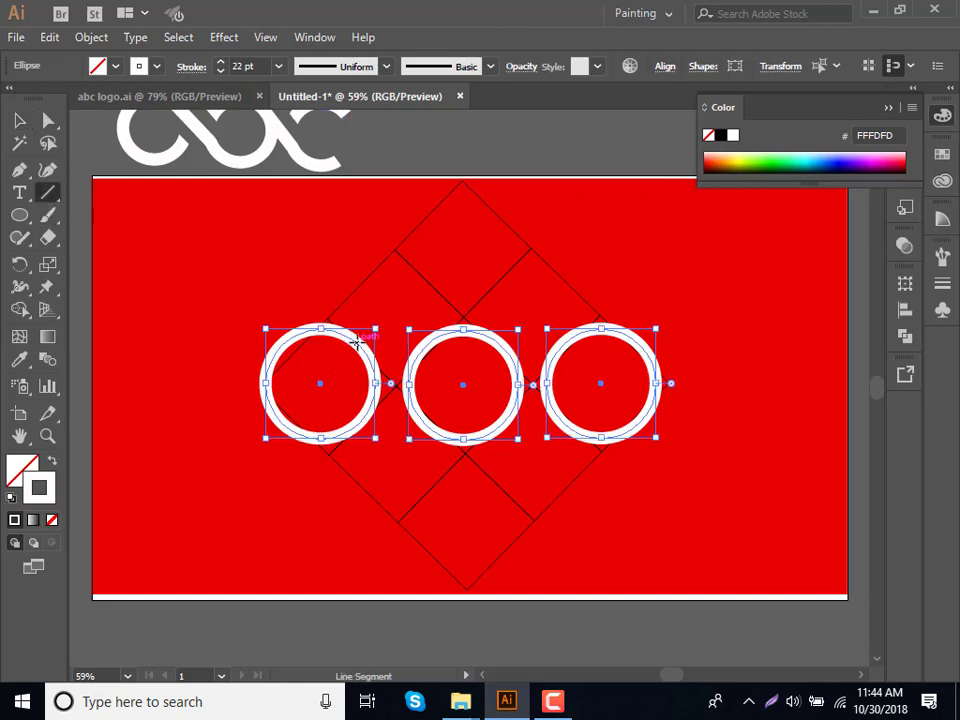
# Draw two diagonal white lines linking left-to-middle and middle-to-right circles, then deselect.
pyautogui.moveTo(356, 343); pyautogui.dragTo(414, 408)
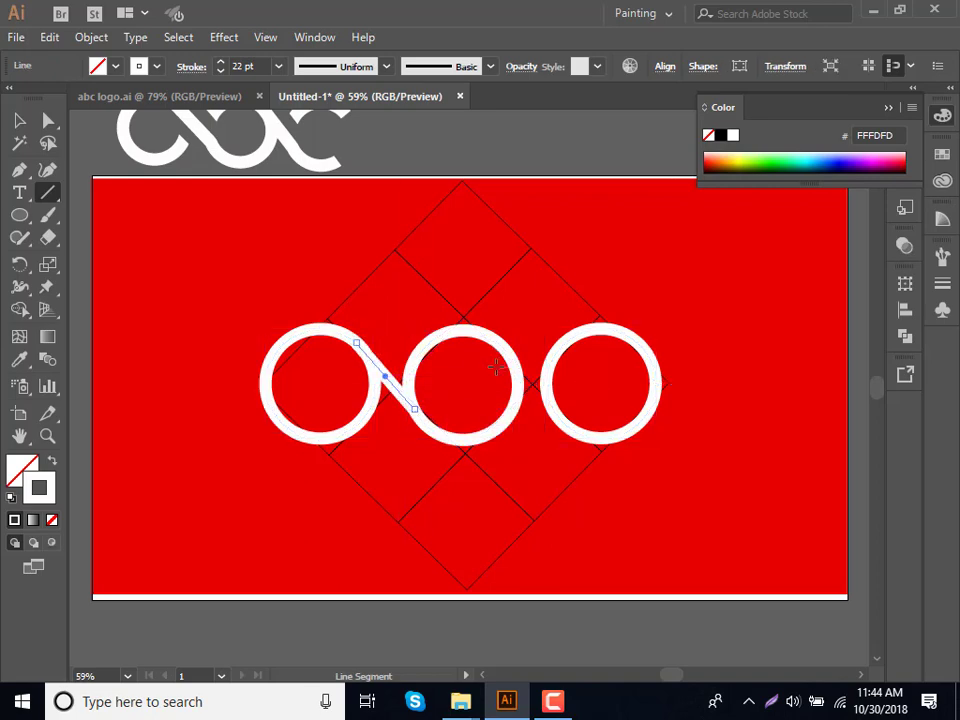
pyautogui.moveTo(506, 349); pyautogui.dragTo(563, 423)
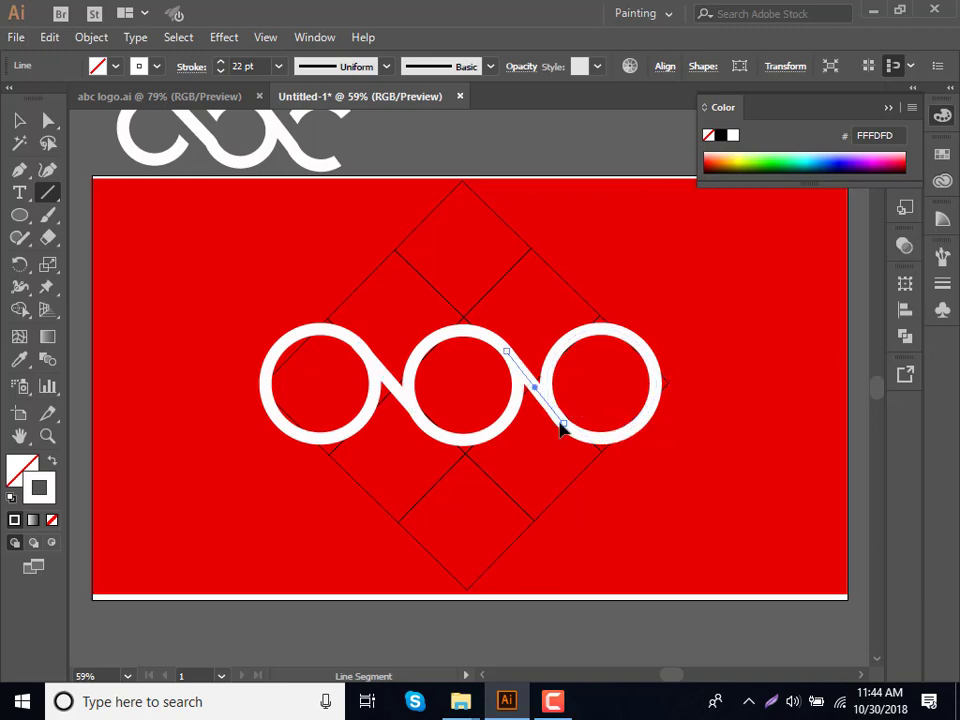
pyautogui.click(21, 120)
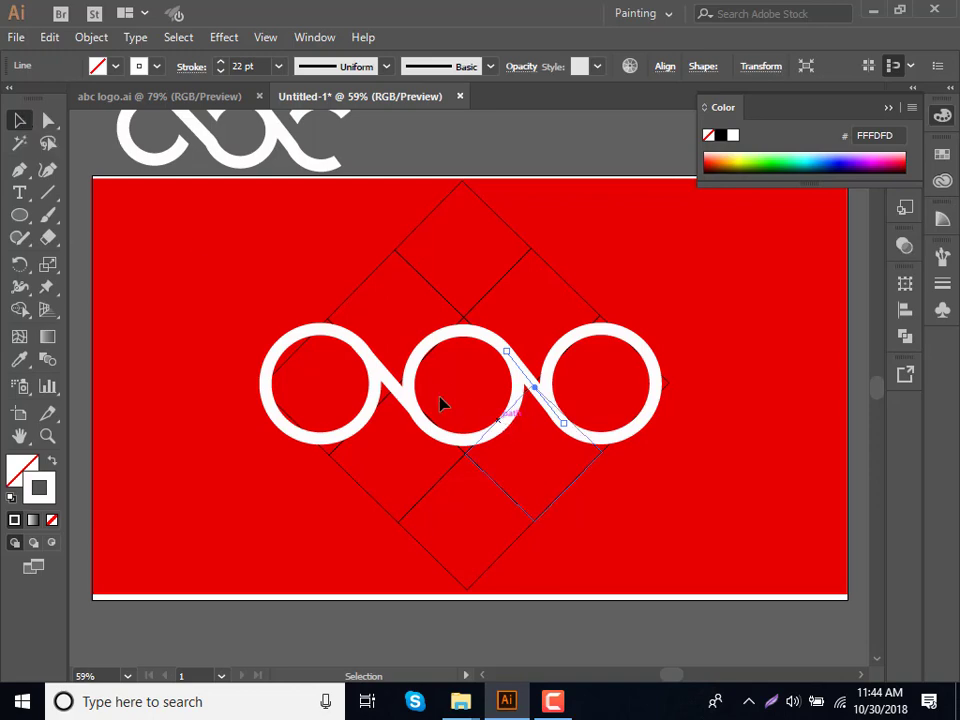
pyautogui.click(757, 375)
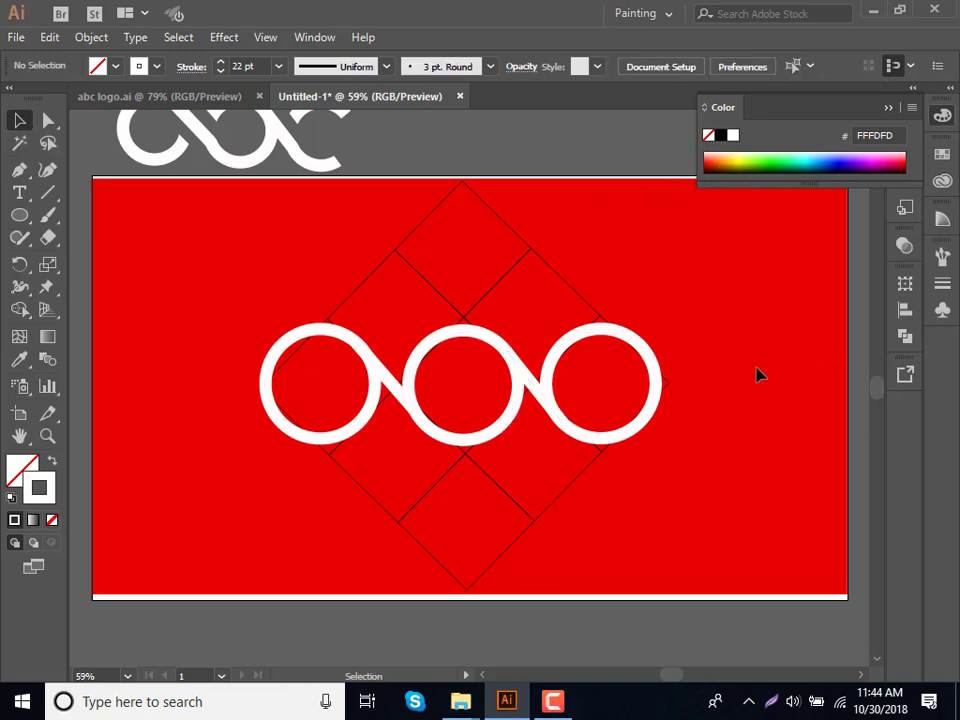
pyautogui.click(47, 192)
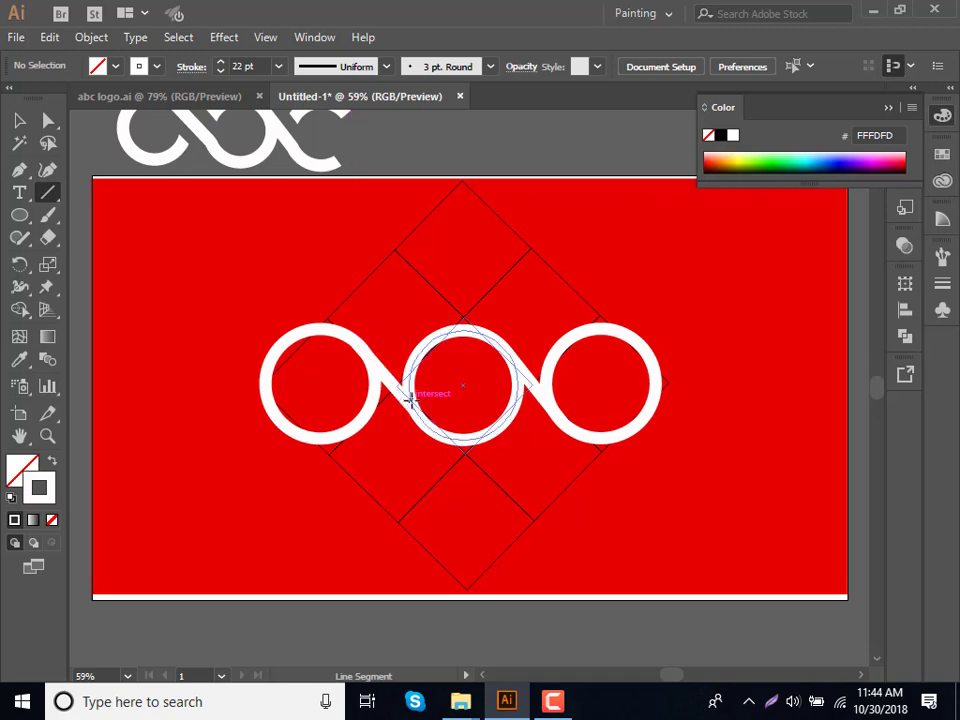
# Draw a vertical stem rising from the middle circle's left side to form a b.
pyautogui.moveTo(410, 398); pyautogui.dragTo(420, 247)
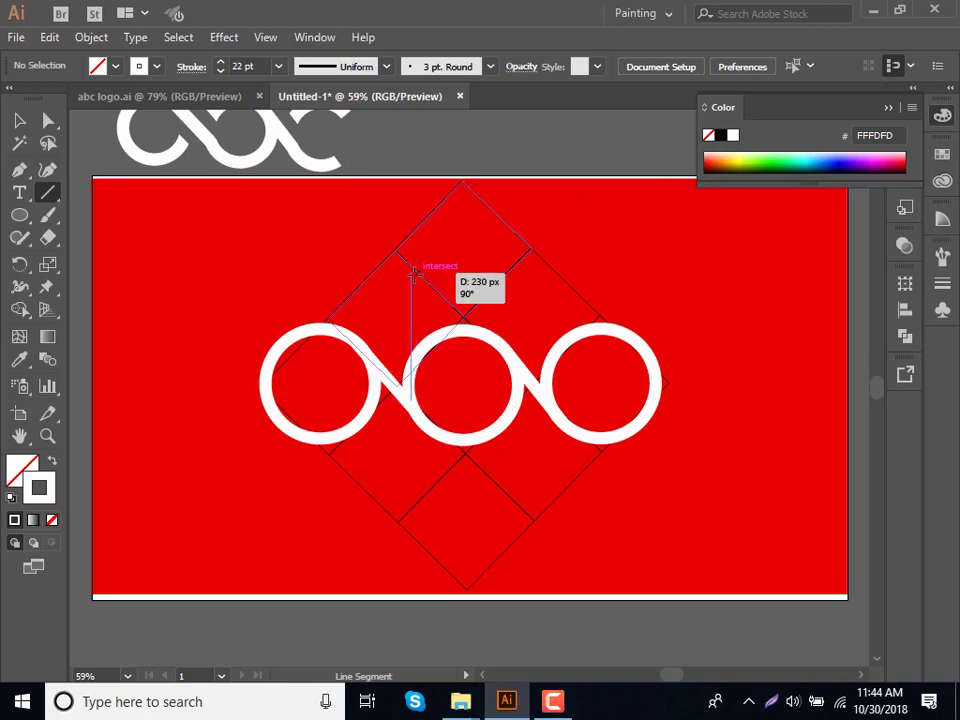
pyautogui.moveTo(420, 247); pyautogui.dragTo(410, 272)
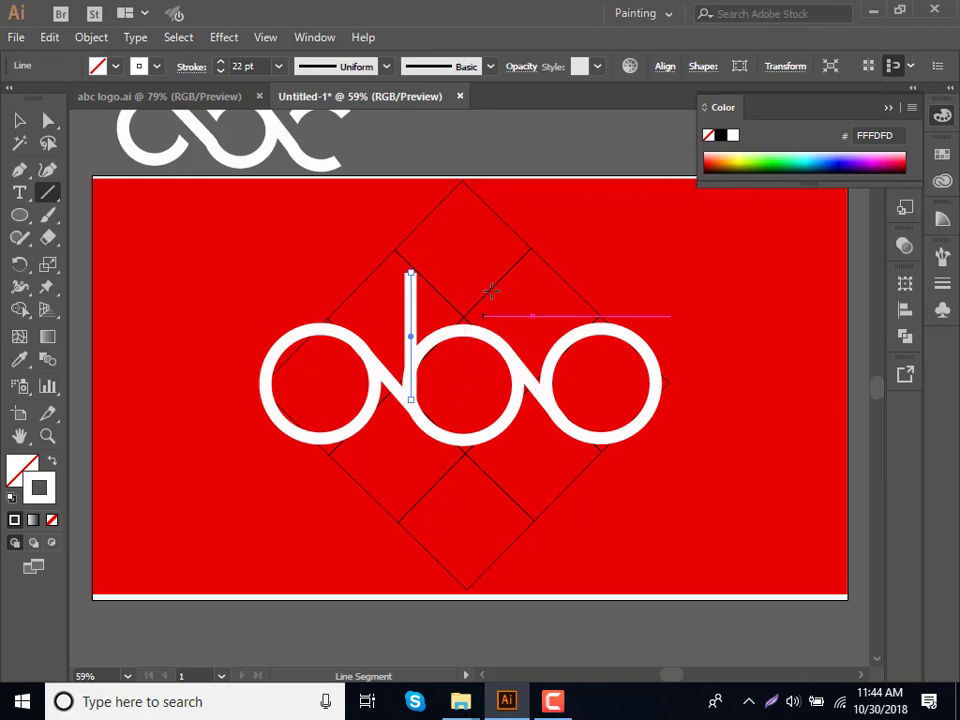
pyautogui.click(20, 121)
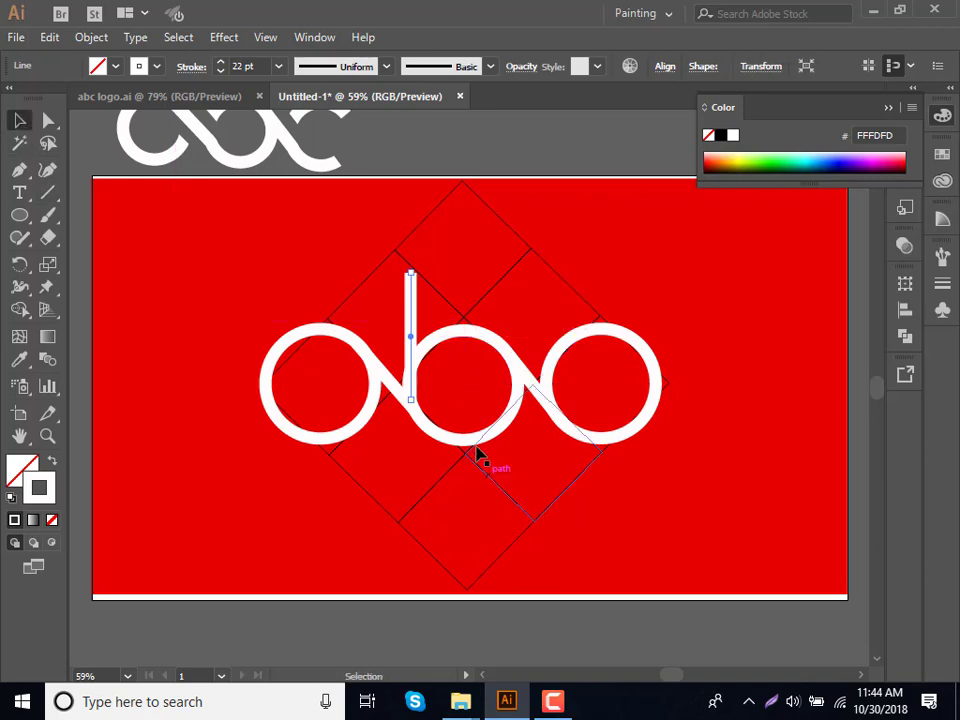
pyautogui.click(189, 407)
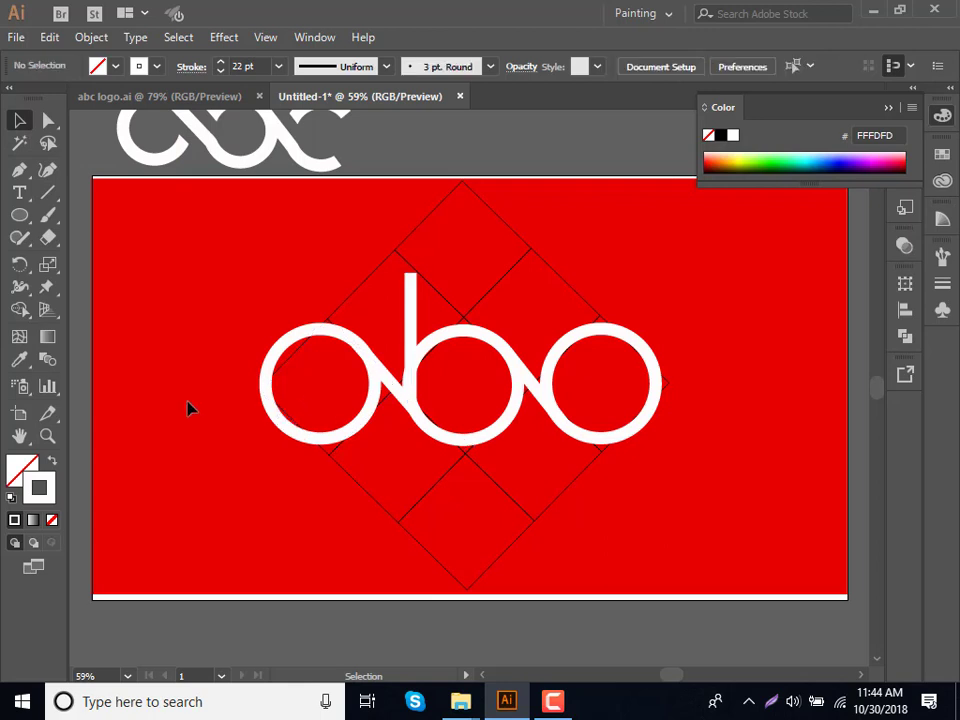
# Shift the b's stem a couple of pixels left so it aligns with the circle.
pyautogui.click(412, 325)
pyautogui.moveTo(413, 323); pyautogui.dragTo(411, 323)
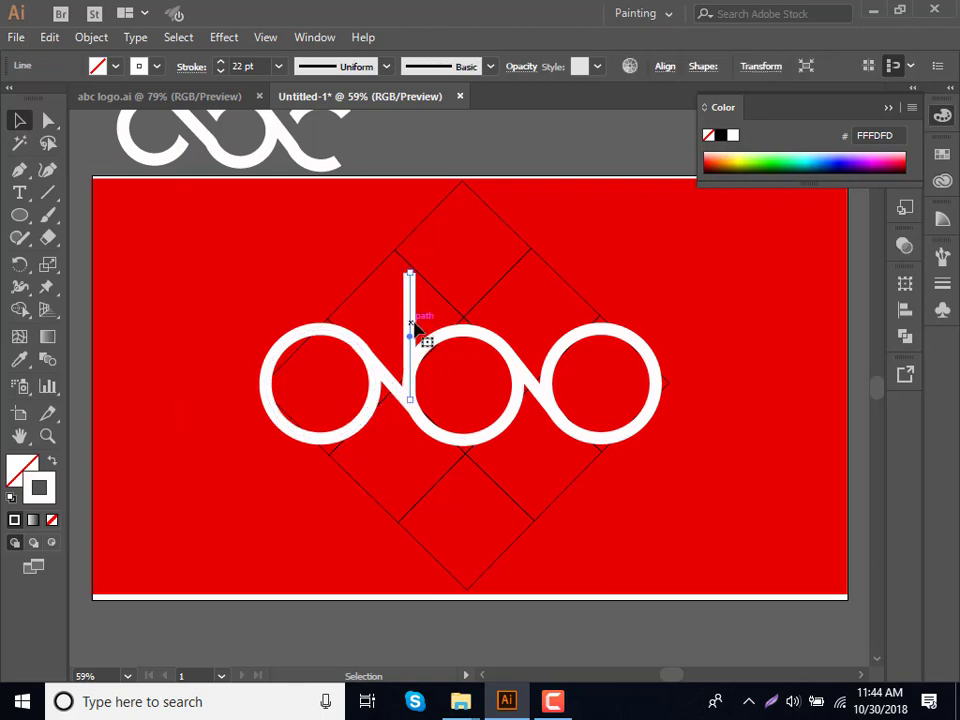
pyautogui.click(784, 415)
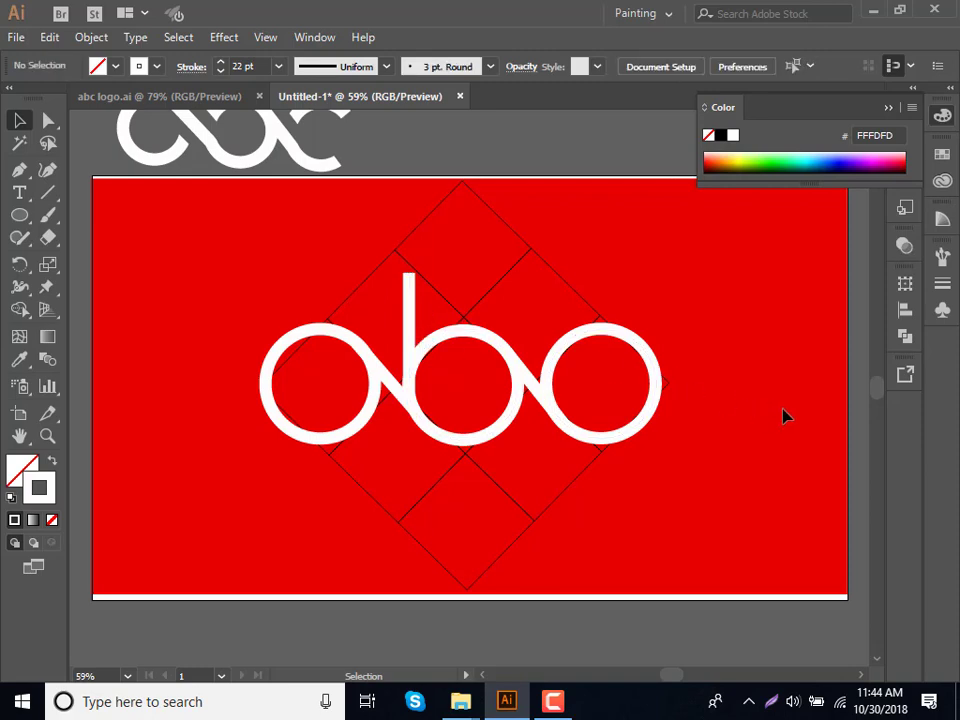
pyautogui.click(396, 388)
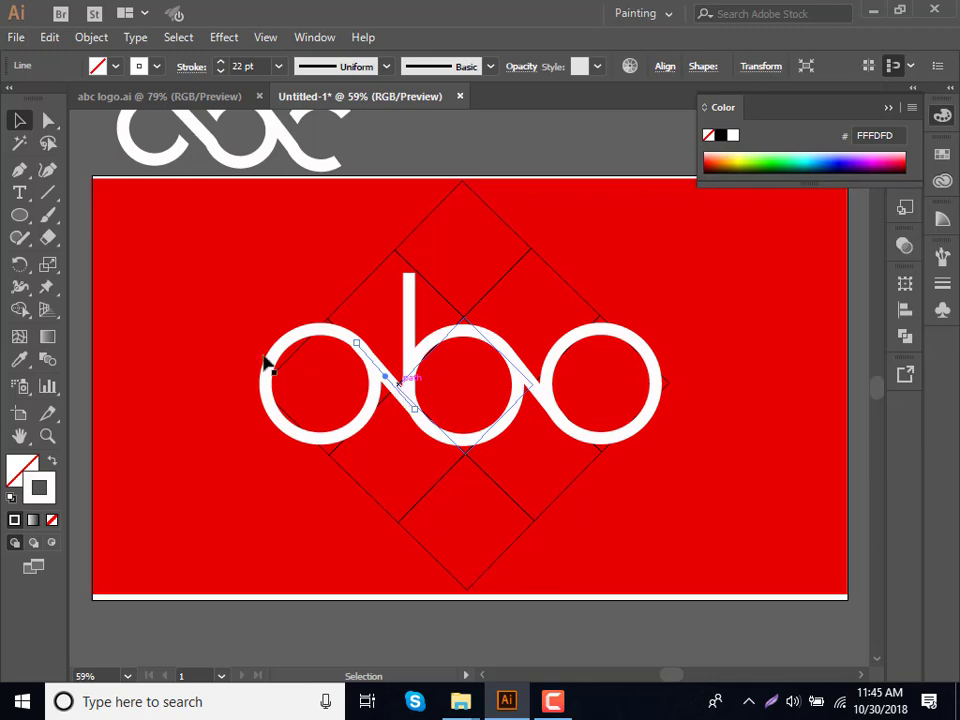
# Set the diagonal link's stroke colour to black (000000).
pyautogui.doubleClick(38, 487)
pyautogui.moveTo(333, 408)
pyautogui.mouseDown()
pyautogui.moveTo(394, 454)
pyautogui.moveTo(399, 470)
pyautogui.mouseUp()
pyautogui.click(746, 229)
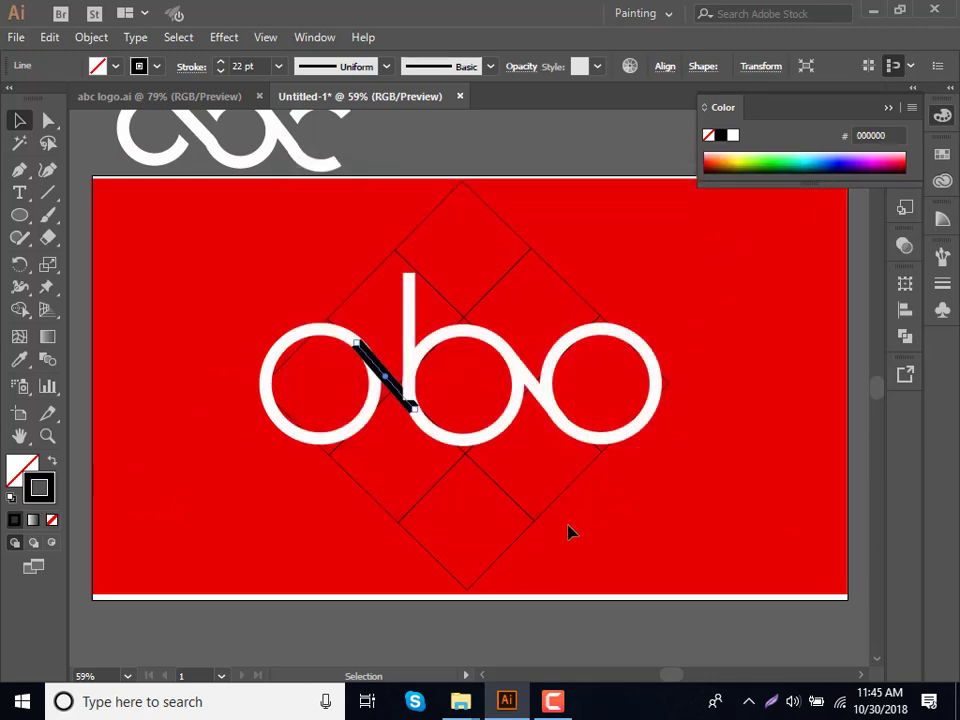
# Delete all five diamond guide lines: lower, upper, middle, left and right.
pyautogui.moveTo(565, 531); pyautogui.dragTo(356, 481)
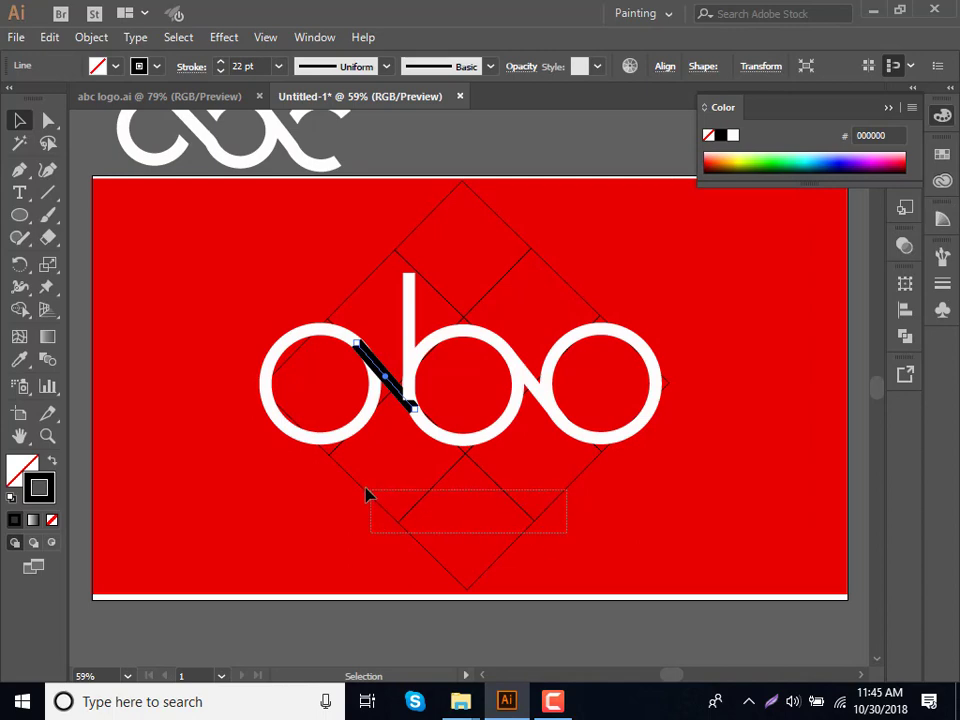
pyautogui.press('Delete')
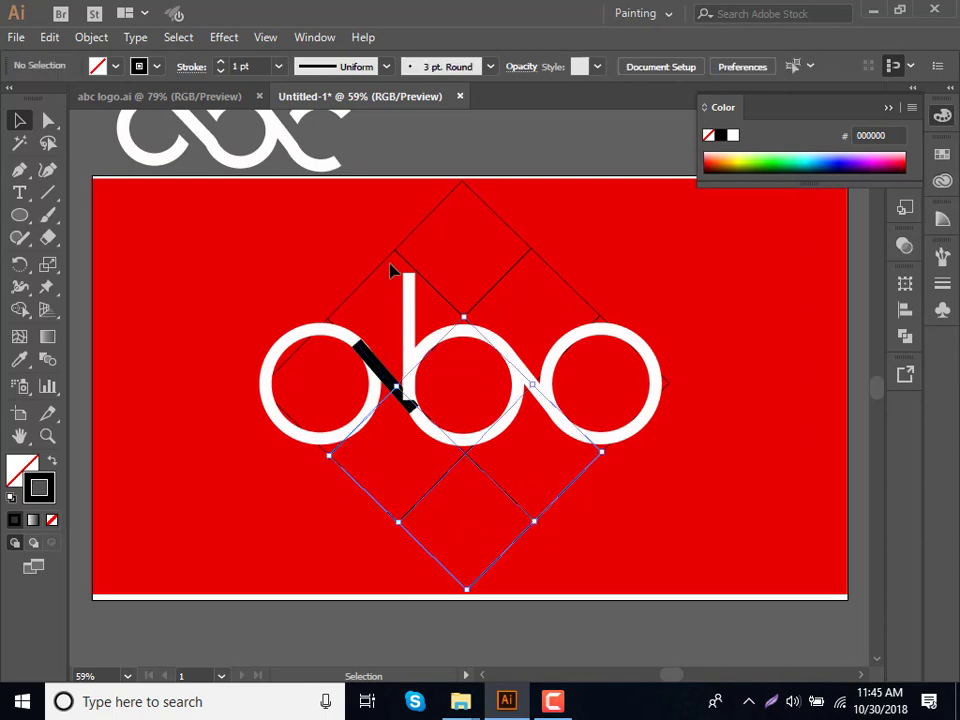
pyautogui.moveTo(393, 207); pyautogui.dragTo(565, 257)
pyautogui.press('Delete')
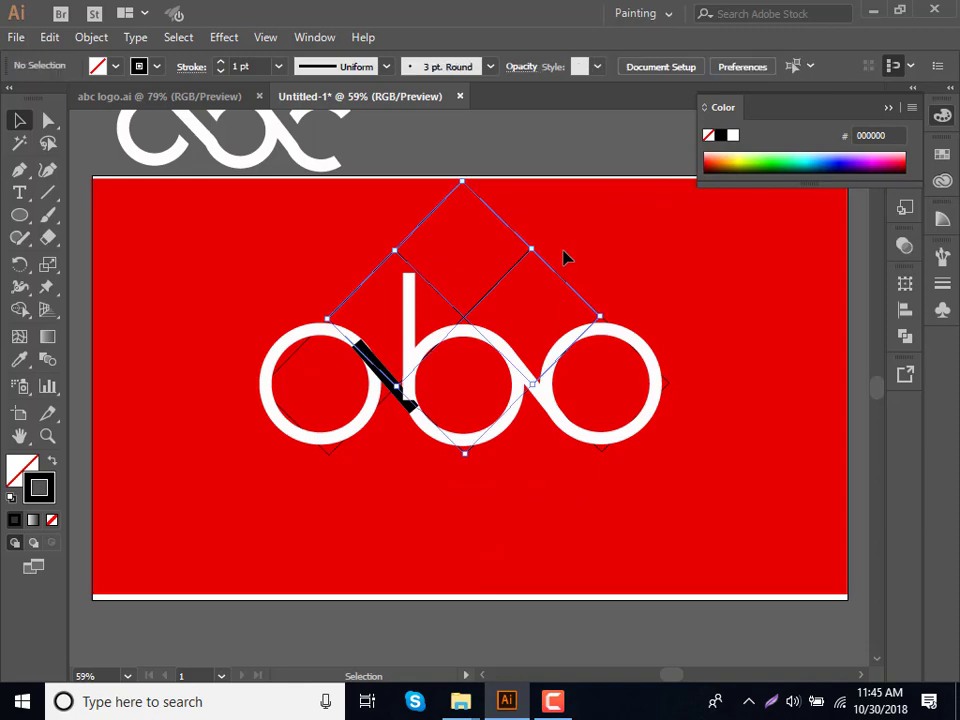
pyautogui.click(465, 322)
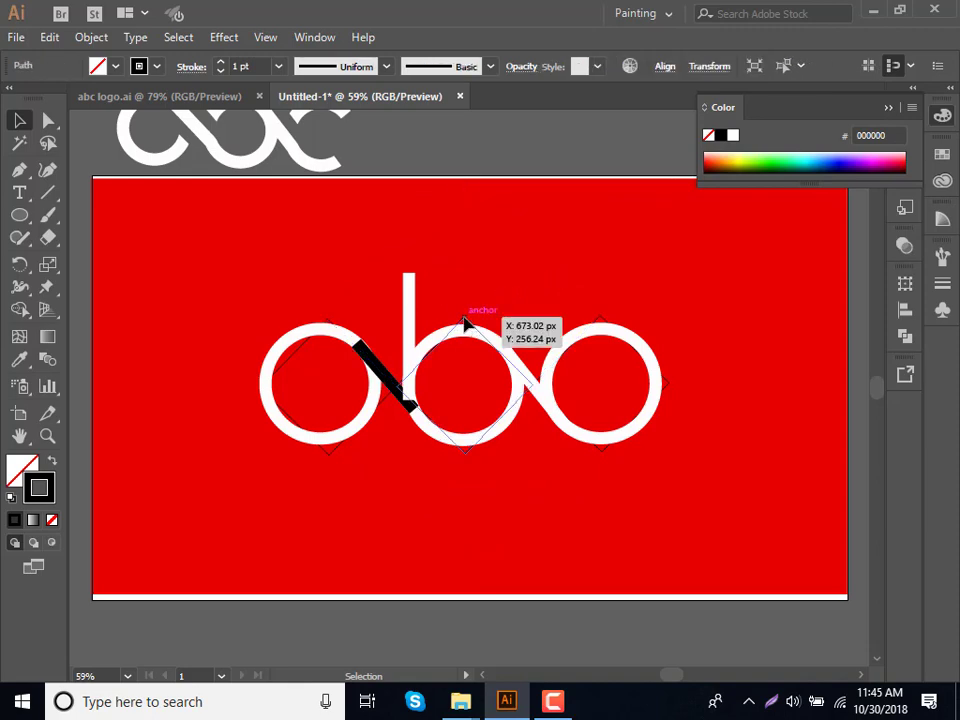
pyautogui.press('Delete')
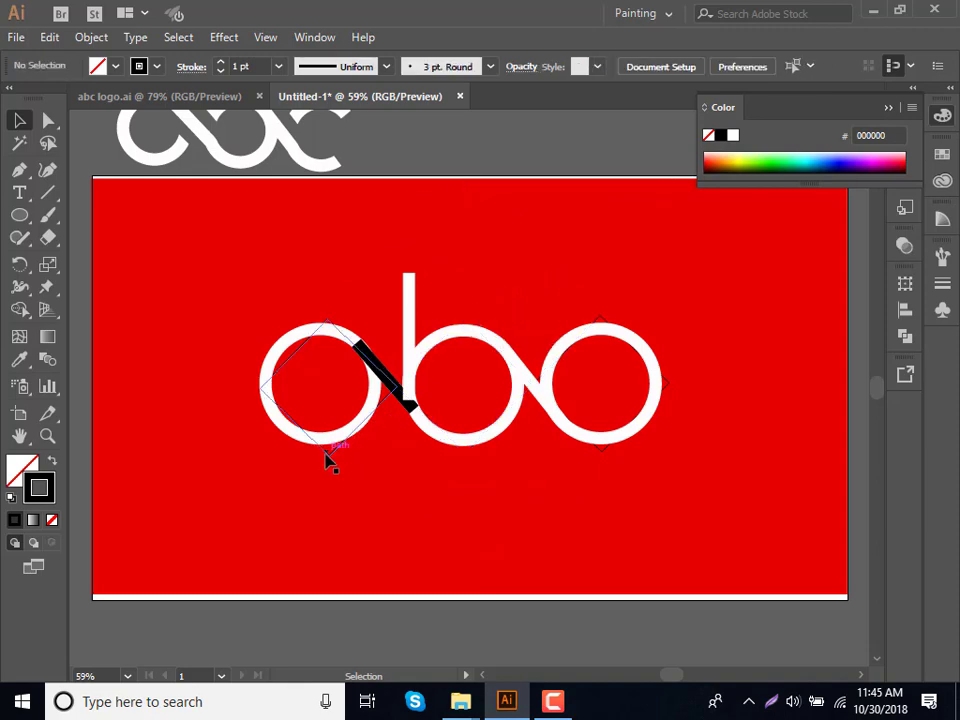
pyautogui.click(328, 458)
pyautogui.press('Delete')
pyautogui.click(598, 331)
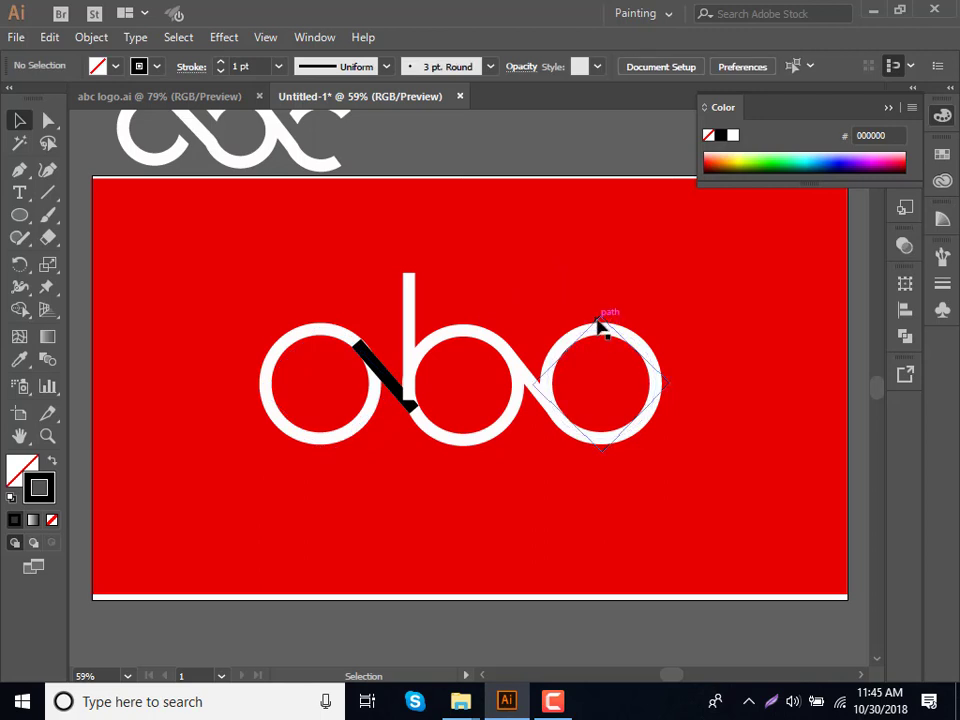
pyautogui.press('Delete')
# Drag the black diagonal bar up-left and nudge it over the first-circle crossing.
pyautogui.click(388, 376)
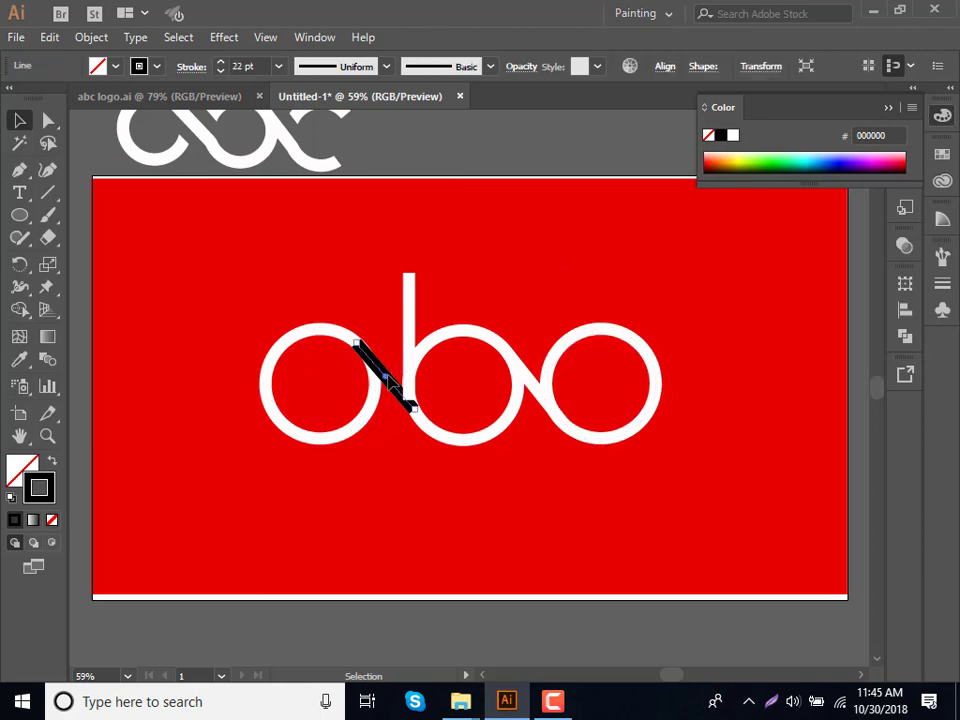
pyautogui.moveTo(388, 377)
pyautogui.mouseDown()
pyautogui.moveTo(370, 384)
pyautogui.moveTo(384, 408)
pyautogui.moveTo(379, 397)
pyautogui.mouseUp()
pyautogui.click(381, 403)
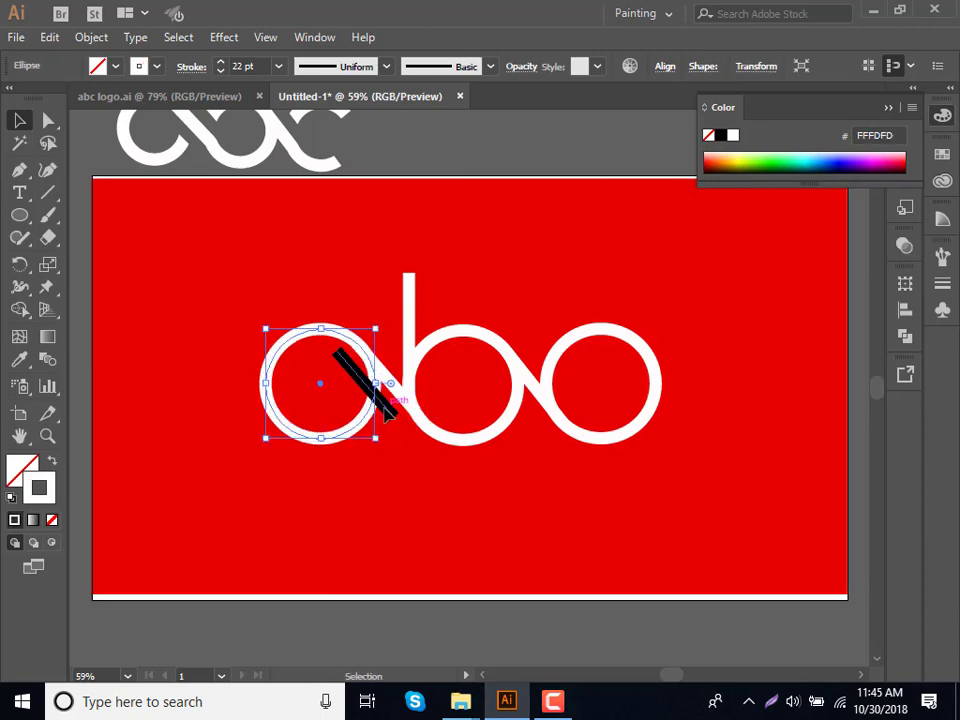
pyautogui.click(381, 405)
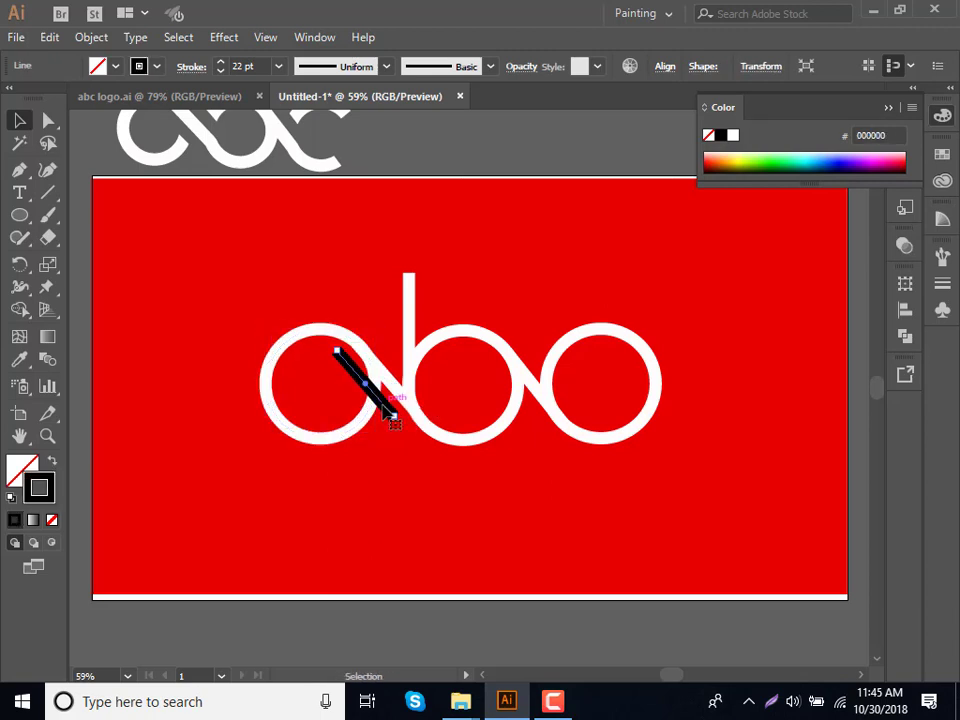
pyautogui.moveTo(383, 407); pyautogui.dragTo(384, 408)
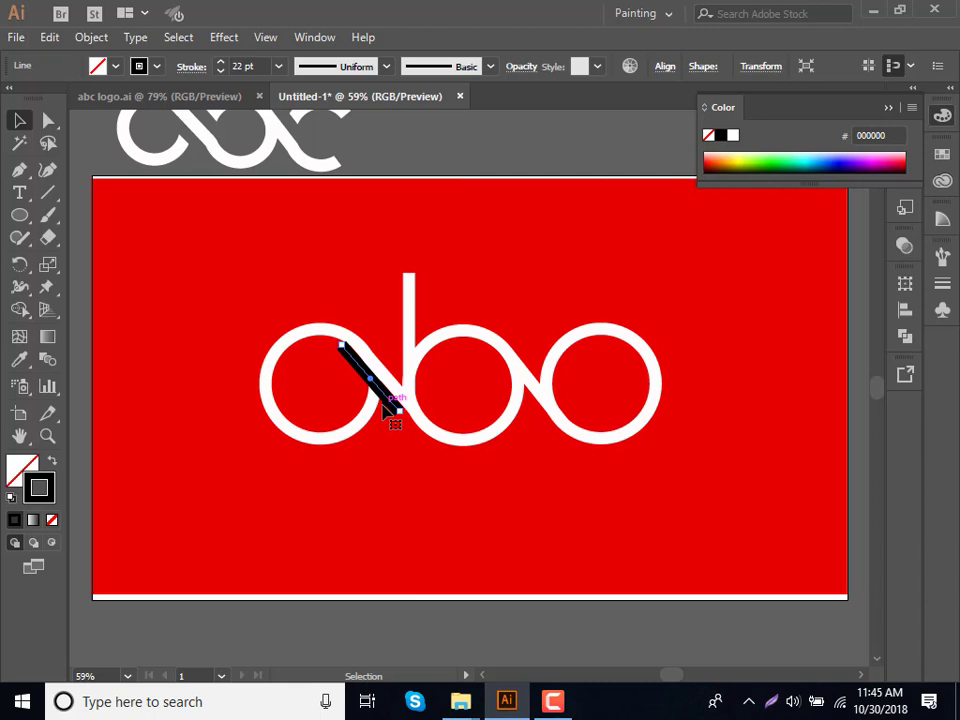
# Place a copy of the black bar over the b stem crossing and bring it to front.
pyautogui.scroll(3, 384, 410)
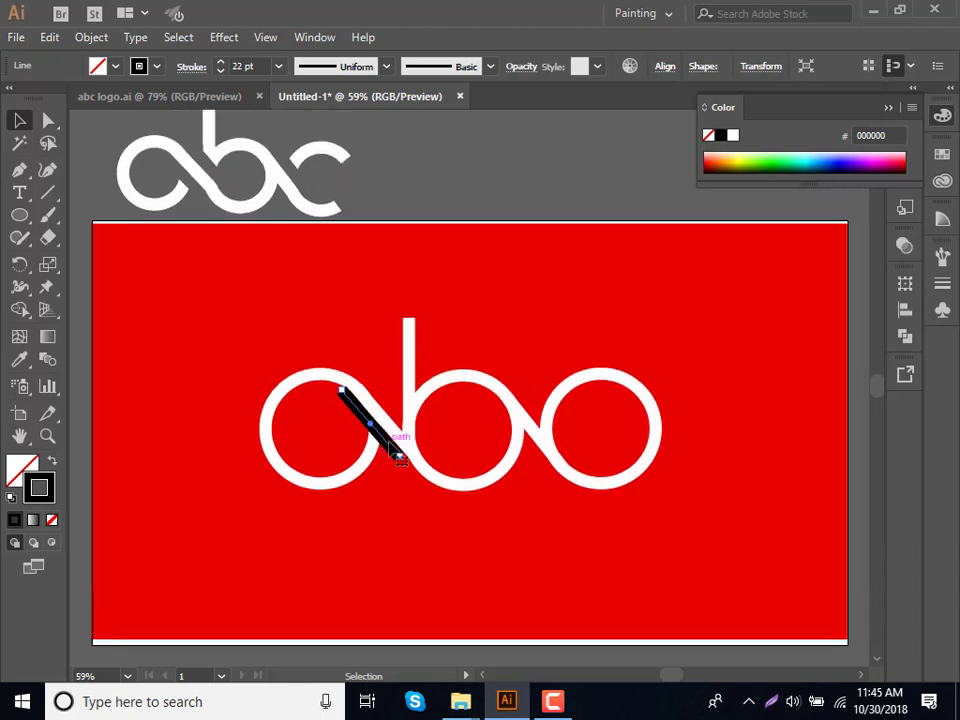
pyautogui.moveTo(397, 455); pyautogui.dragTo(428, 444)
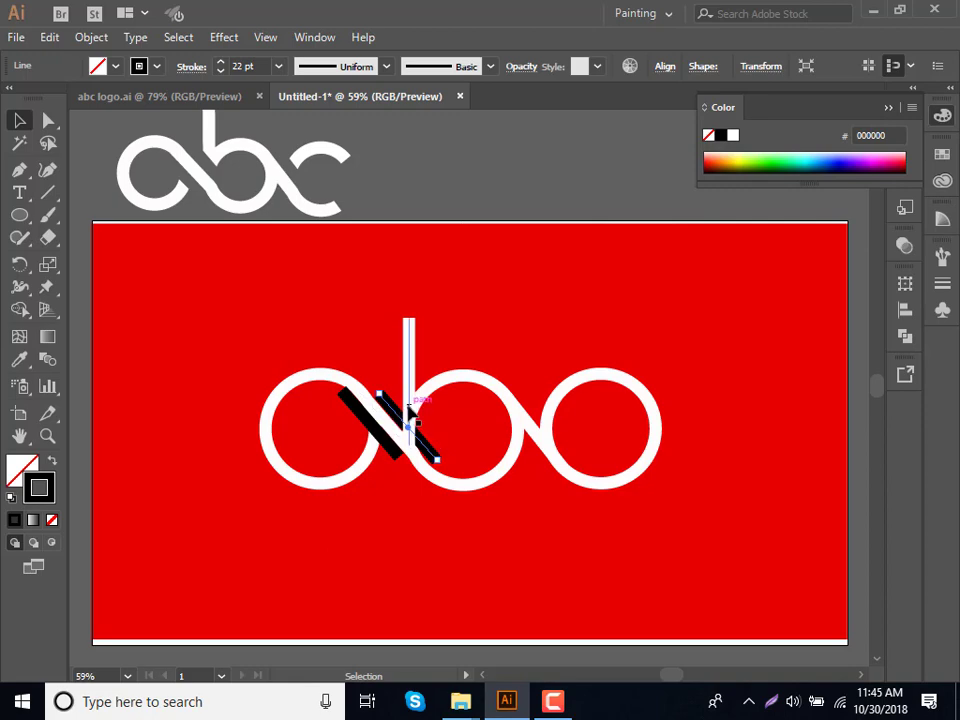
pyautogui.click(91, 37)
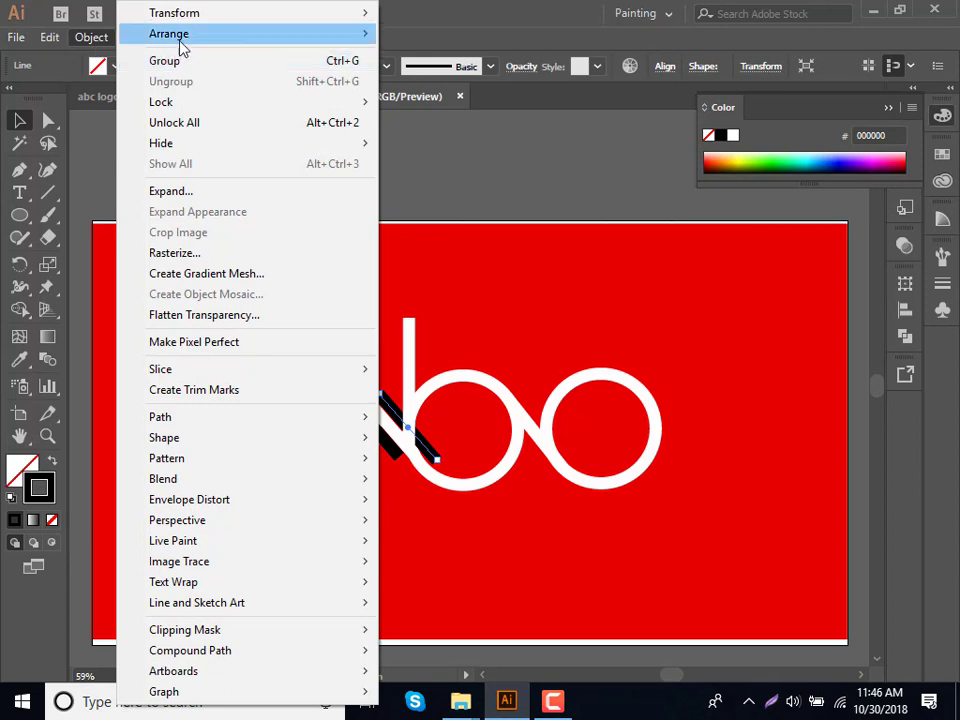
pyautogui.moveTo(169, 33)
pyautogui.click(460, 32)
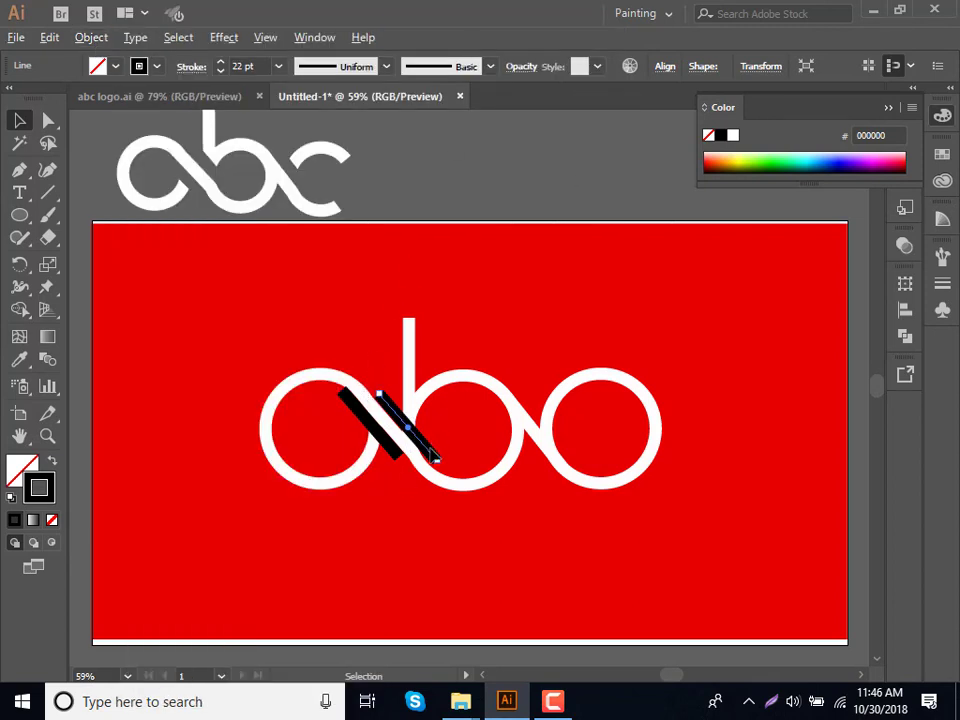
# Copy a black bar onto the b–o connector, rotating and nudging it to fit.
pyautogui.moveTo(436, 456)
pyautogui.mouseDown()
pyautogui.moveTo(570, 448)
pyautogui.moveTo(576, 456)
pyautogui.mouseUp()
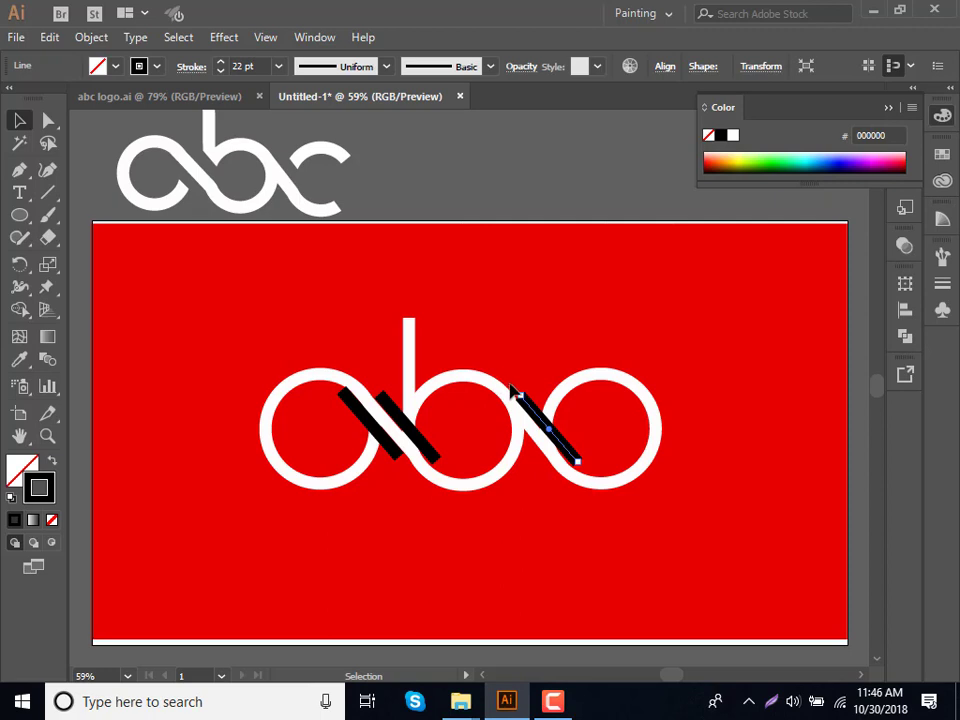
pyautogui.moveTo(512, 386)
pyautogui.mouseDown()
pyautogui.moveTo(525, 394)
pyautogui.moveTo(506, 392)
pyautogui.moveTo(518, 392)
pyautogui.mouseUp()
pyautogui.moveTo(558, 452); pyautogui.dragTo(569, 443)
pyautogui.hotkey('ctrl', '1')
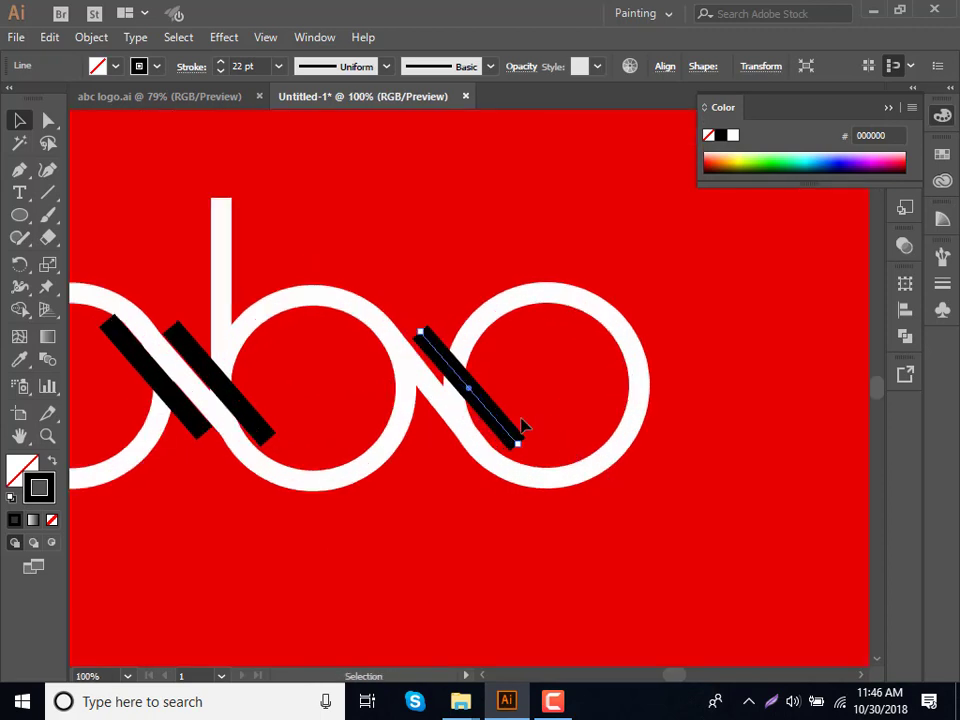
pyautogui.press('Down')
pyautogui.press('Down')
pyautogui.press('Down')
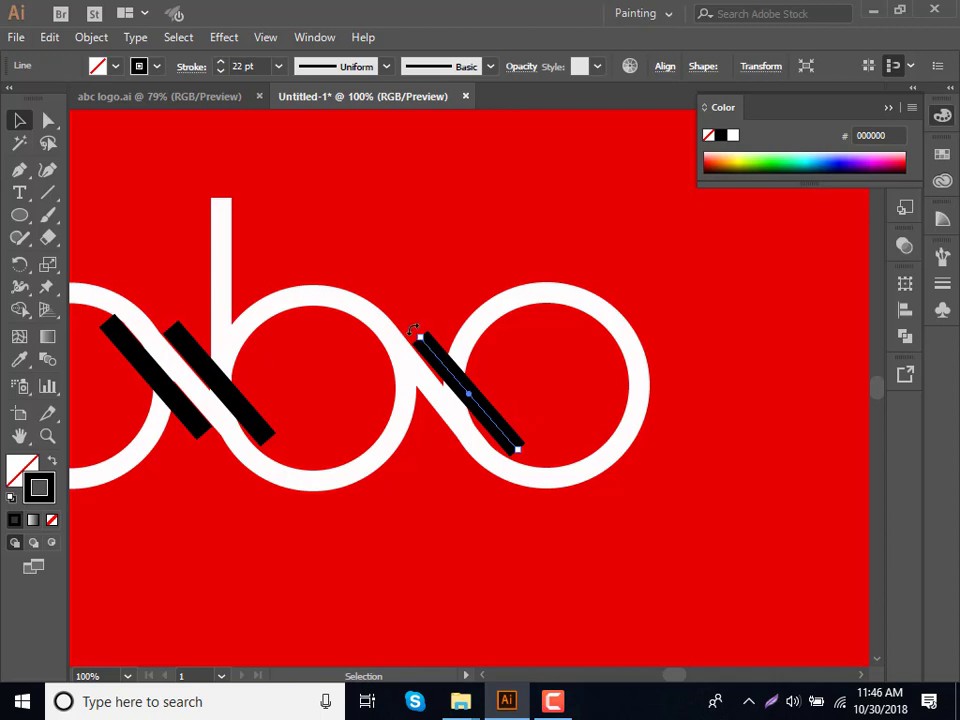
pyautogui.moveTo(419, 333); pyautogui.dragTo(414, 326)
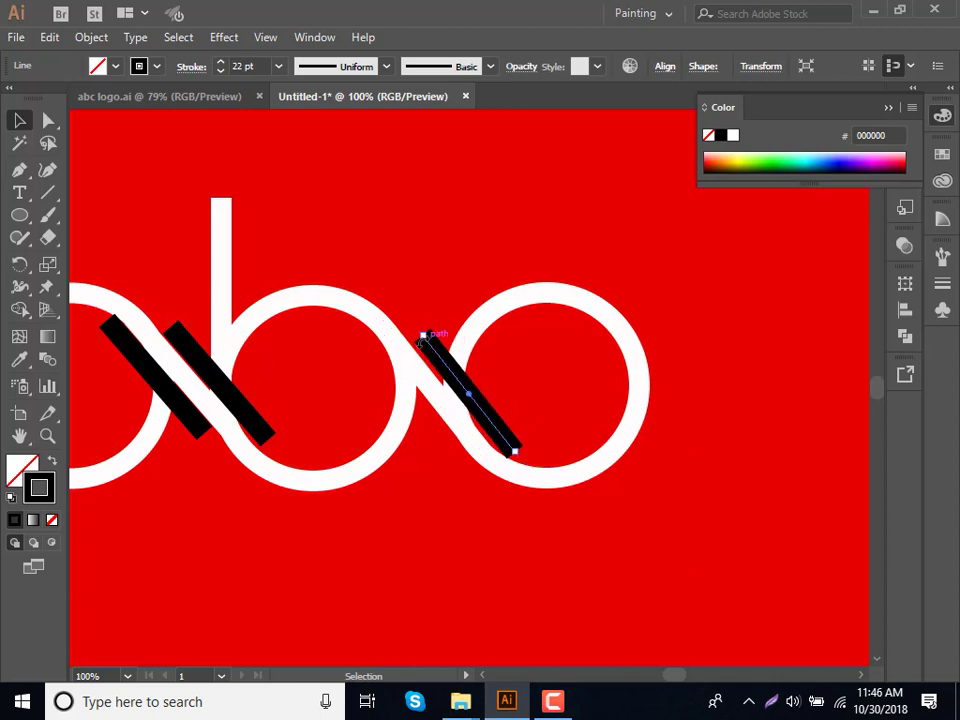
pyautogui.hotkey('shift', 'Up')
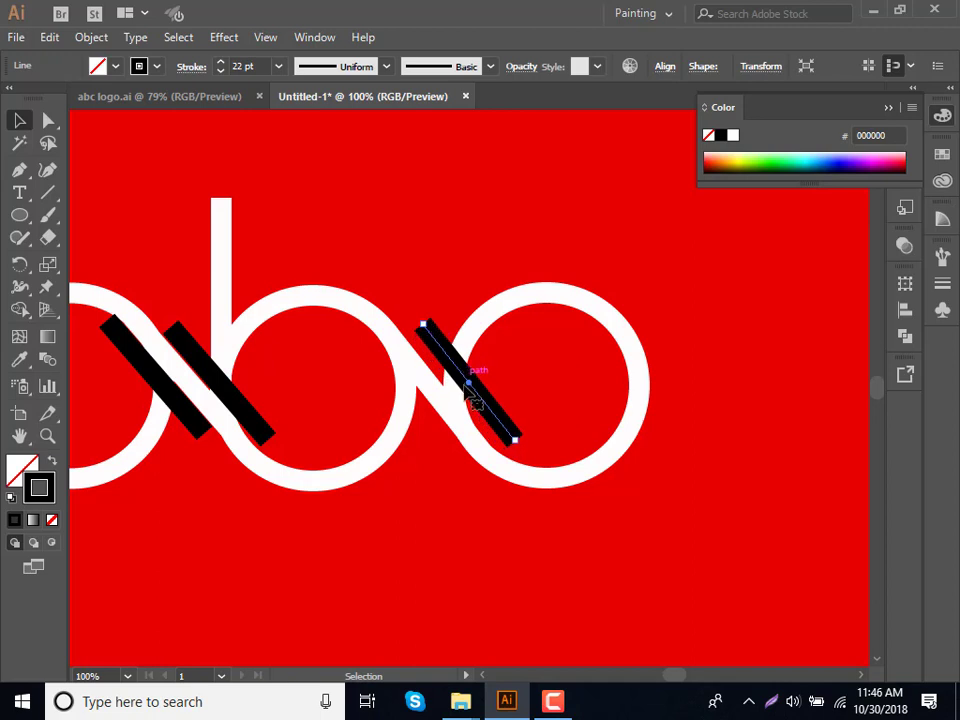
pyautogui.moveTo(468, 384); pyautogui.dragTo(455, 383)
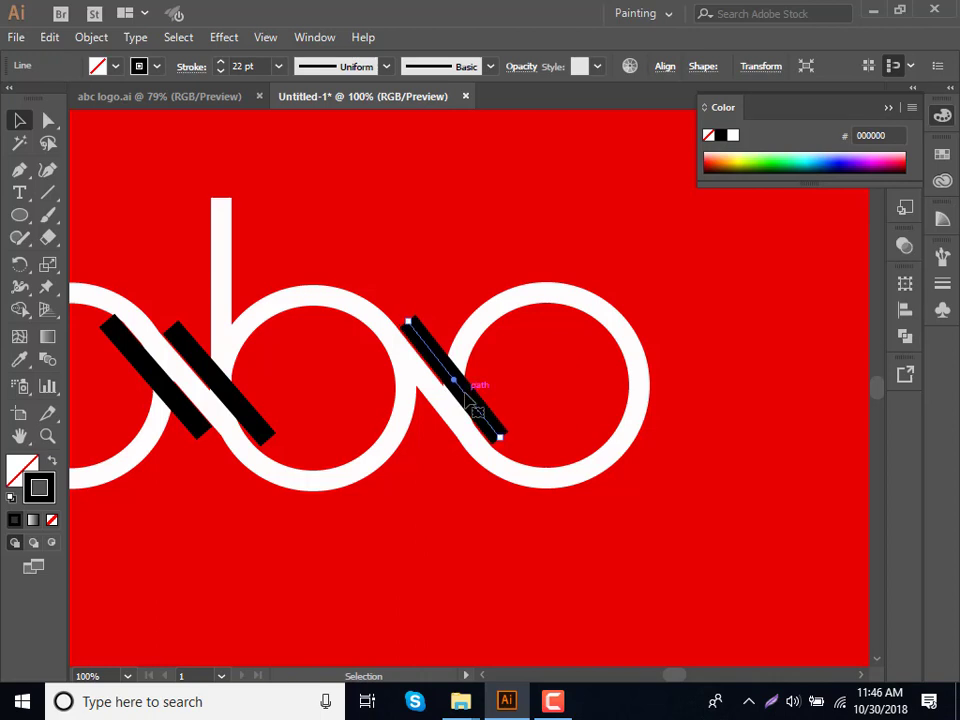
# Select all the white circles, the b stem and the black bars.
pyautogui.keyDown('shift'); pyautogui.click(465, 378); pyautogui.keyUp('shift')
pyautogui.moveTo(465, 514); pyautogui.dragTo(584, 517)
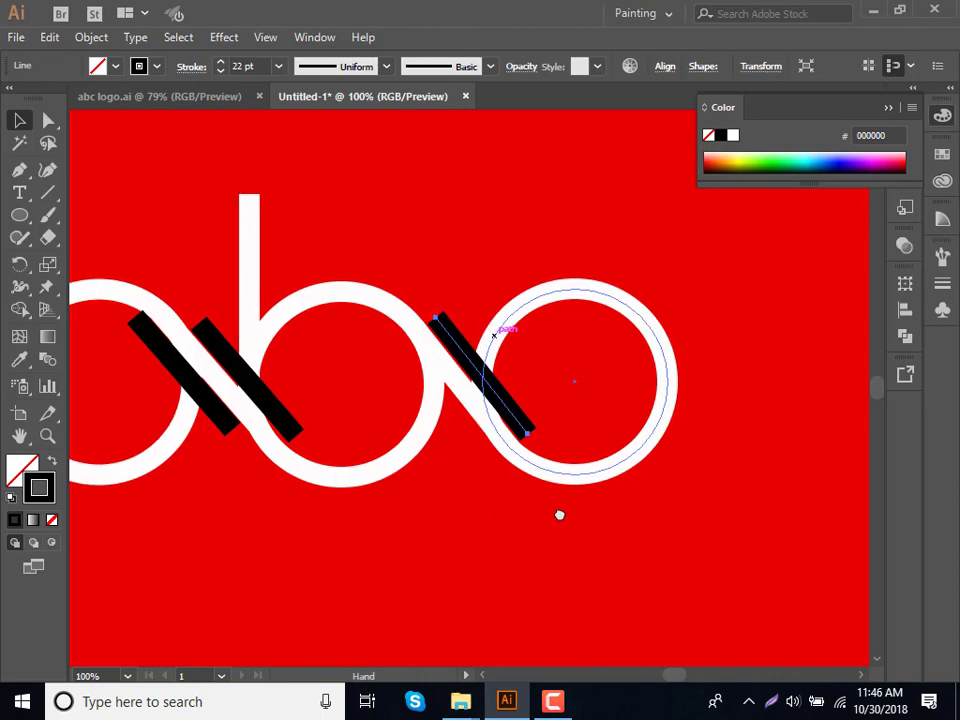
pyautogui.click(370, 392)
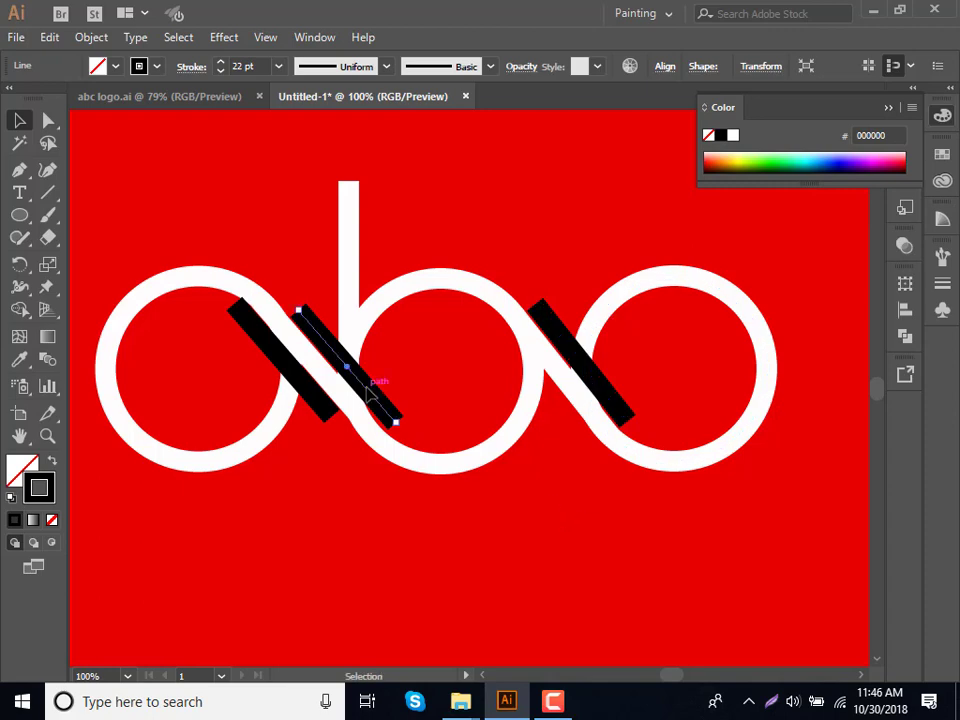
pyautogui.moveTo(108, 160); pyautogui.dragTo(772, 502)
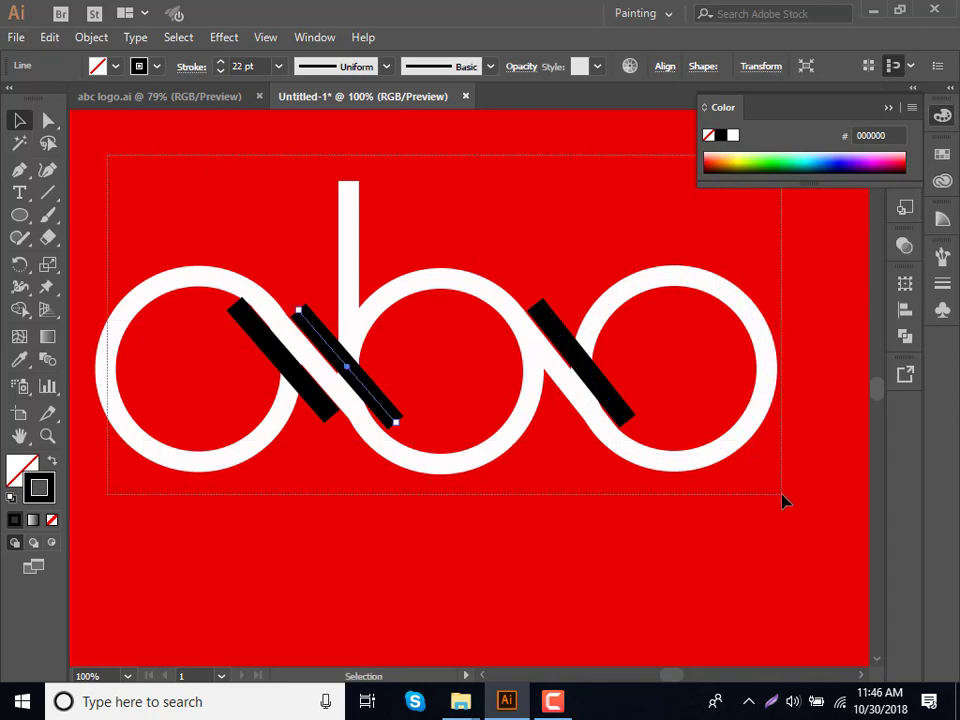
pyautogui.click(92, 37)
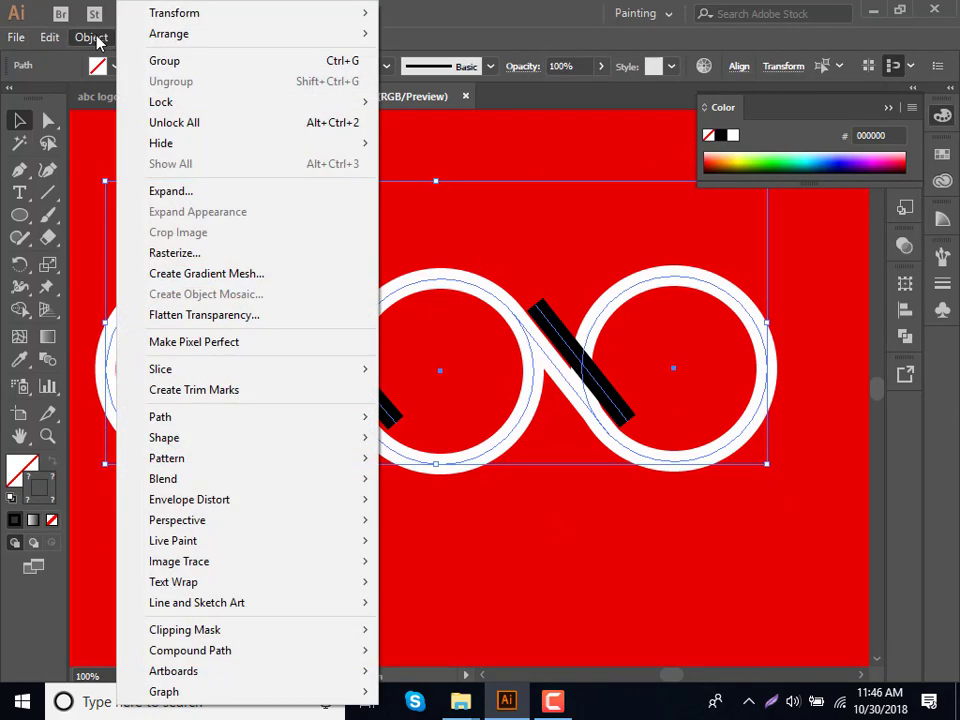
pyautogui.click(160, 191)
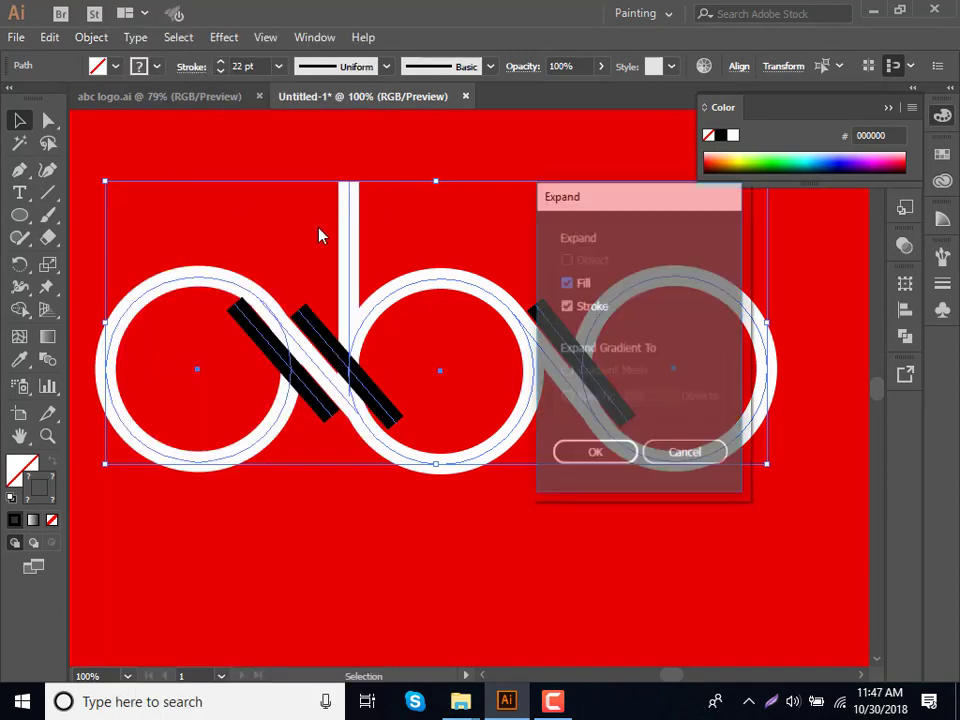
pyautogui.click(618, 460)
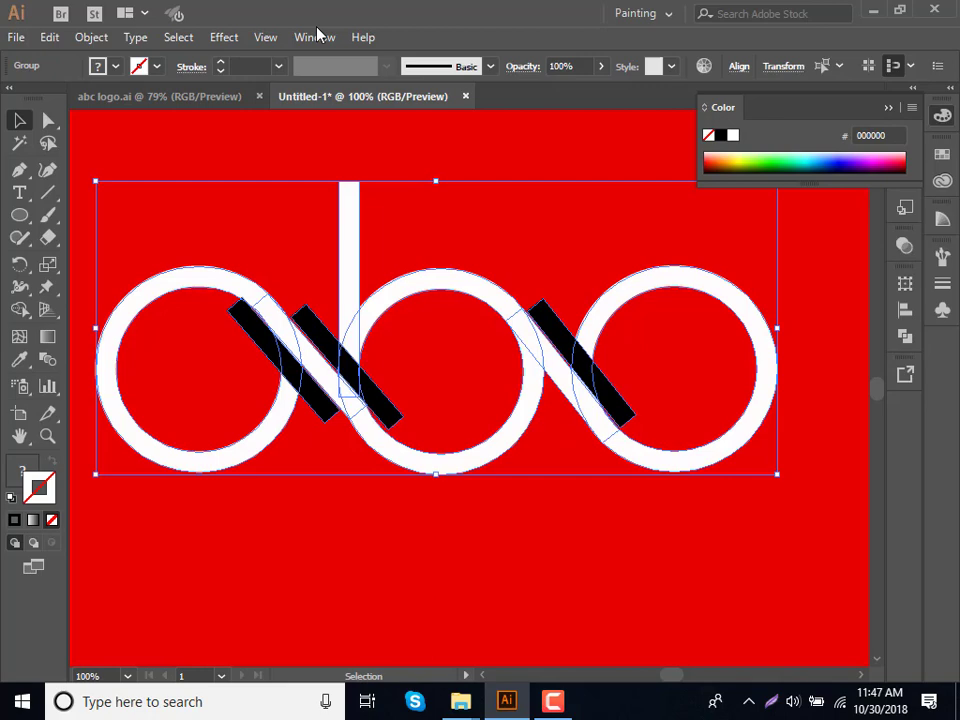
pyautogui.click(91, 37)
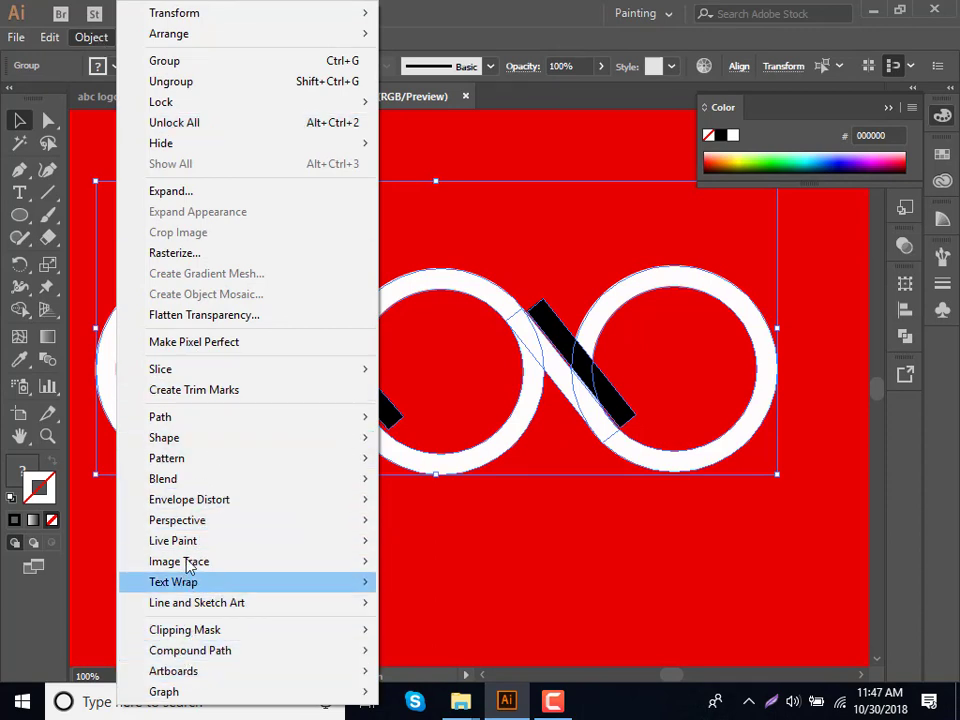
# Apply Pathfinder Divide to the selected circles and bars.
pyautogui.click(87, 37)
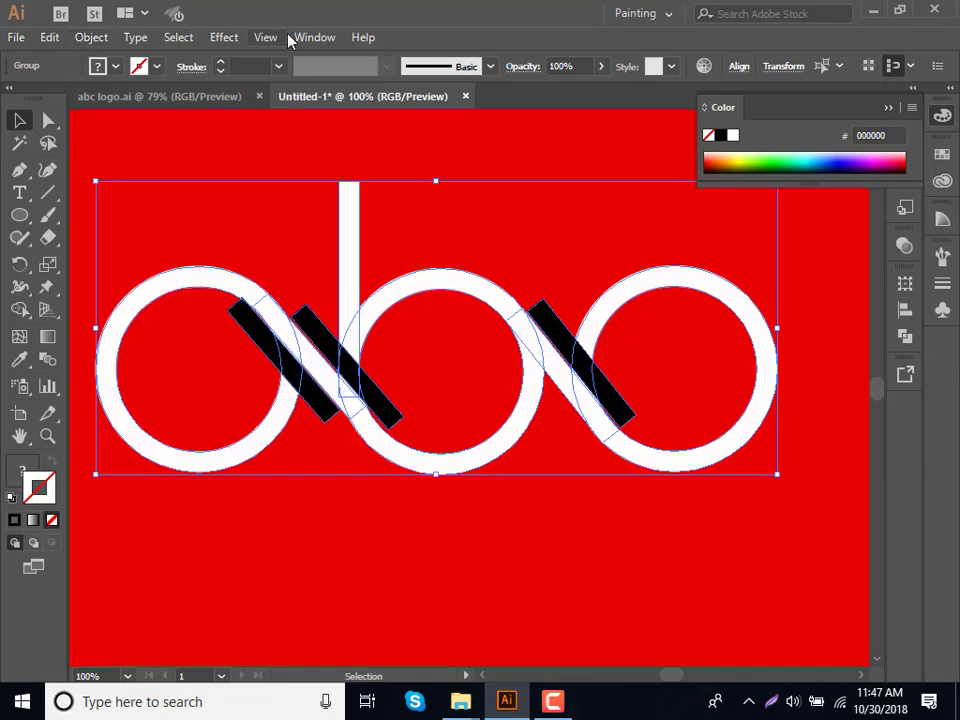
pyautogui.click(314, 37)
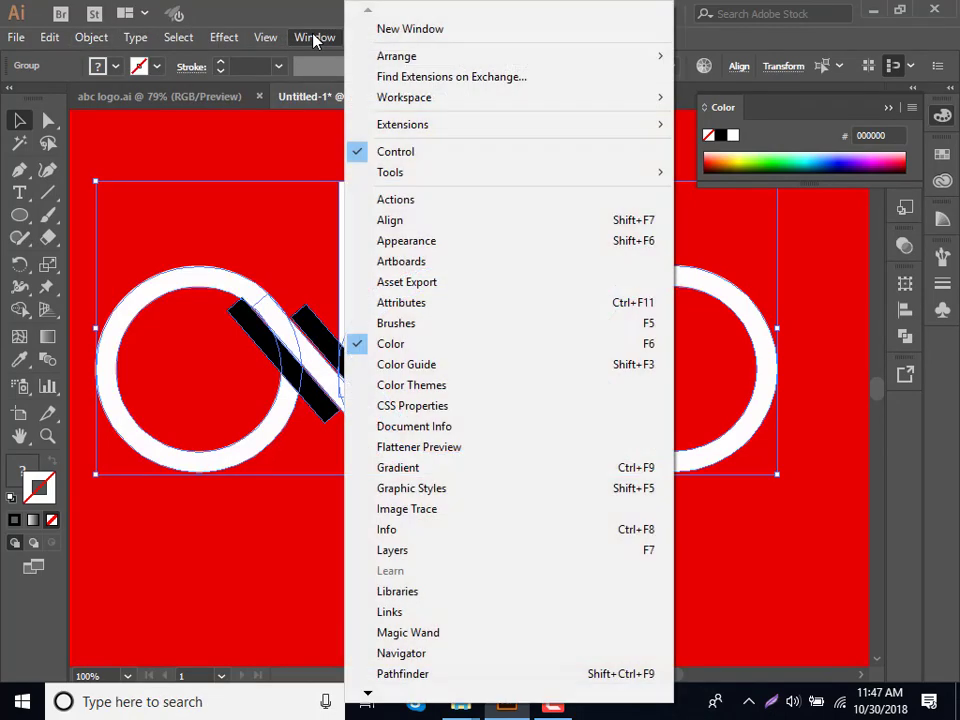
pyautogui.click(425, 674)
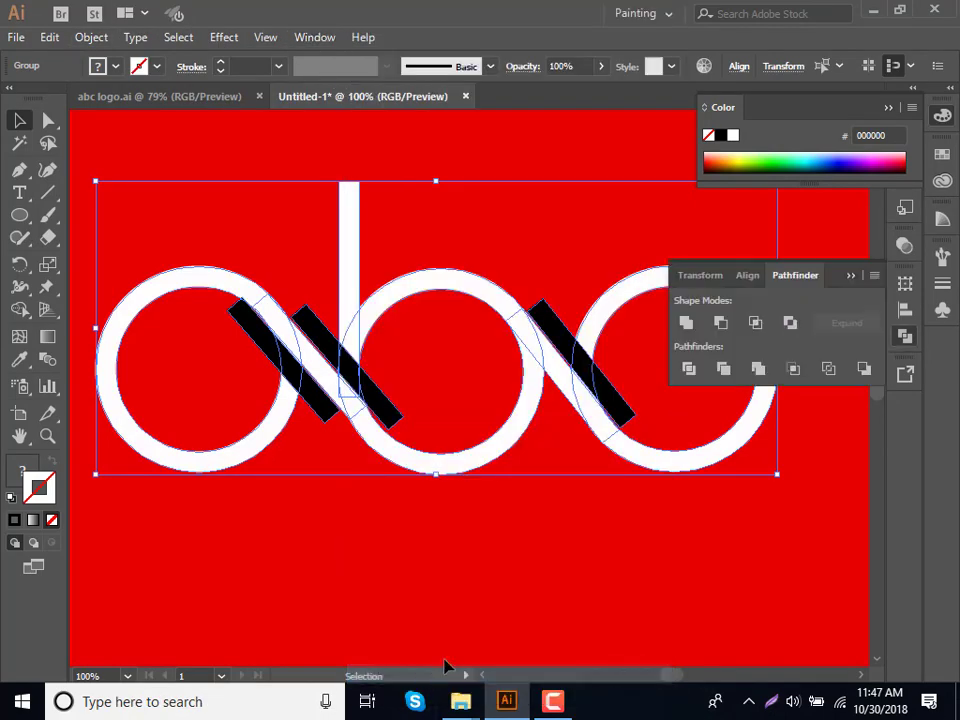
pyautogui.click(689, 369)
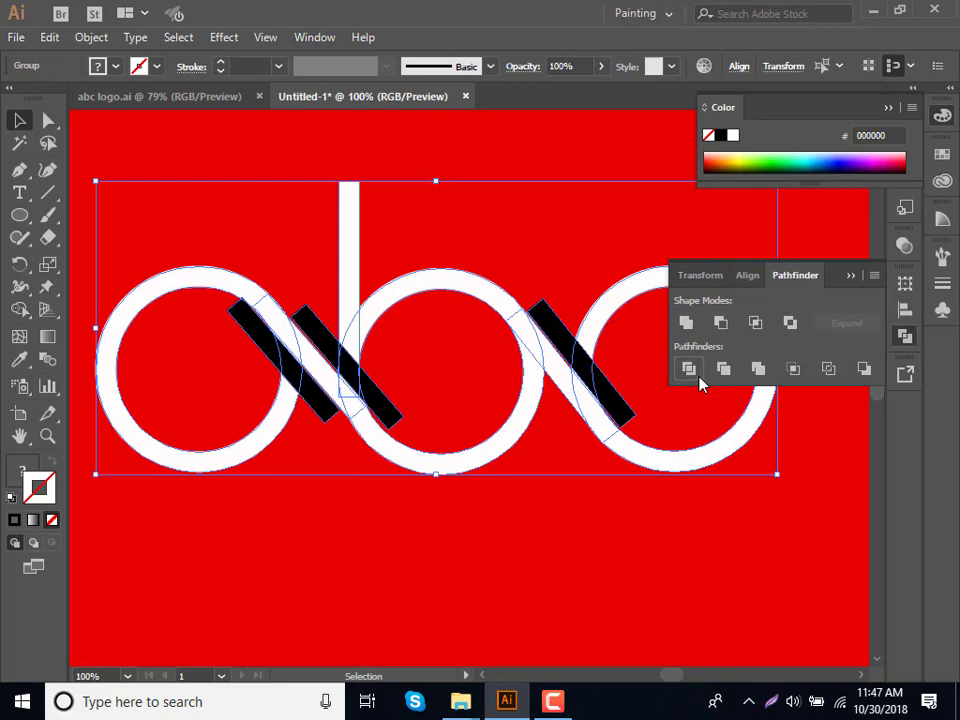
# Ungroup the divided group into separate pieces.
pyautogui.click(617, 645)
pyautogui.click(607, 398)
pyautogui.rightClick(607, 397)
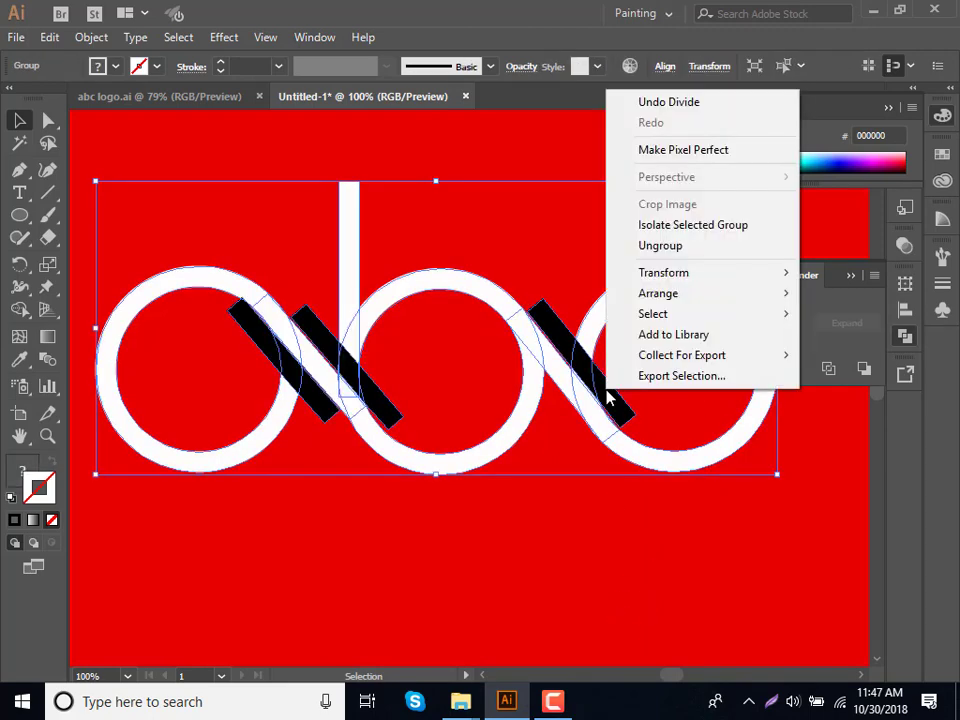
pyautogui.click(655, 245)
# Delete the right black bar's pieces and the left bar's upper and lower fragments.
pyautogui.click(686, 568)
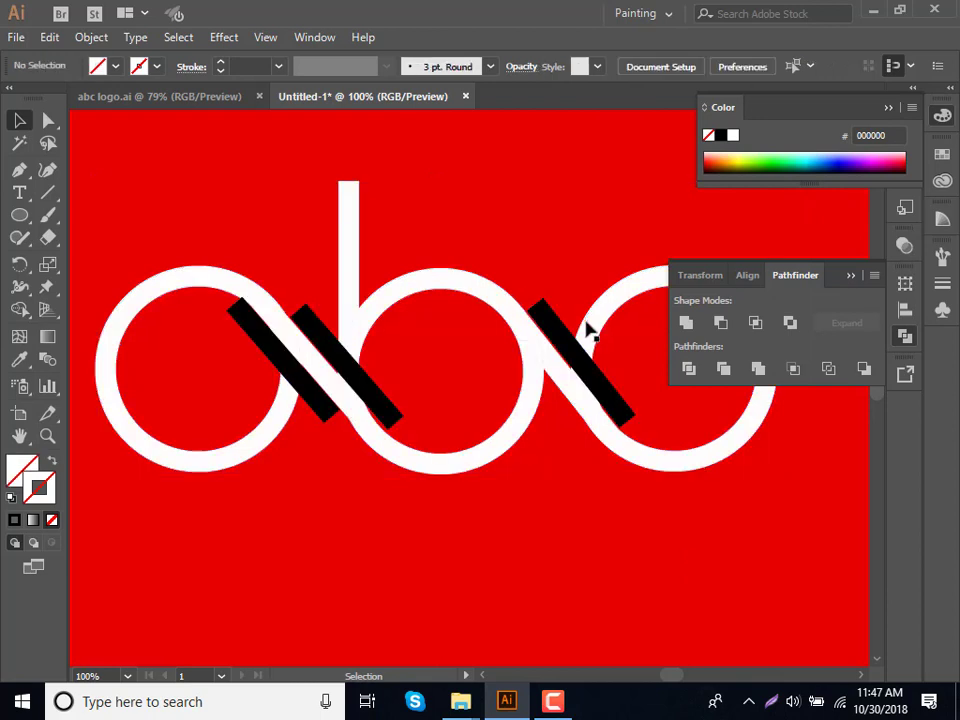
pyautogui.click(593, 369)
pyautogui.press('Delete')
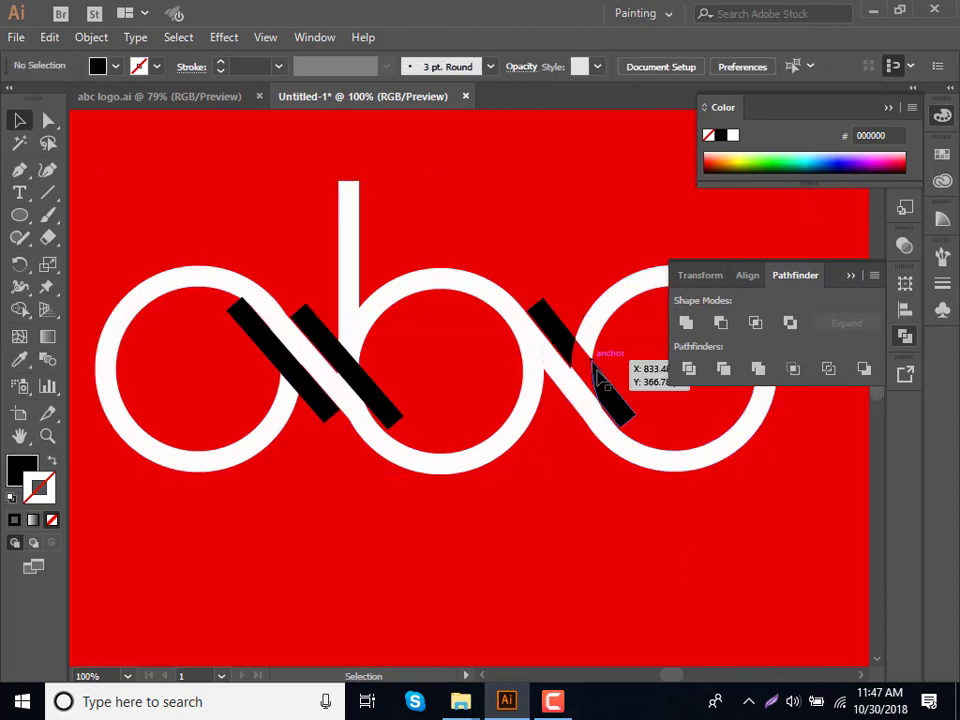
pyautogui.click(603, 386)
pyautogui.press('Delete')
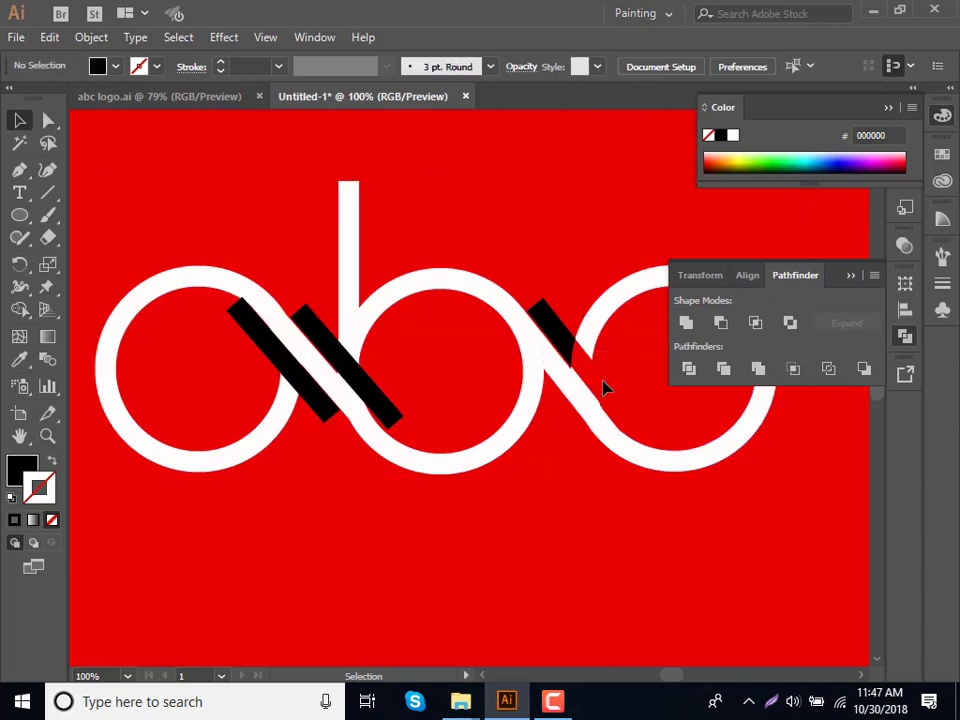
pyautogui.click(563, 348)
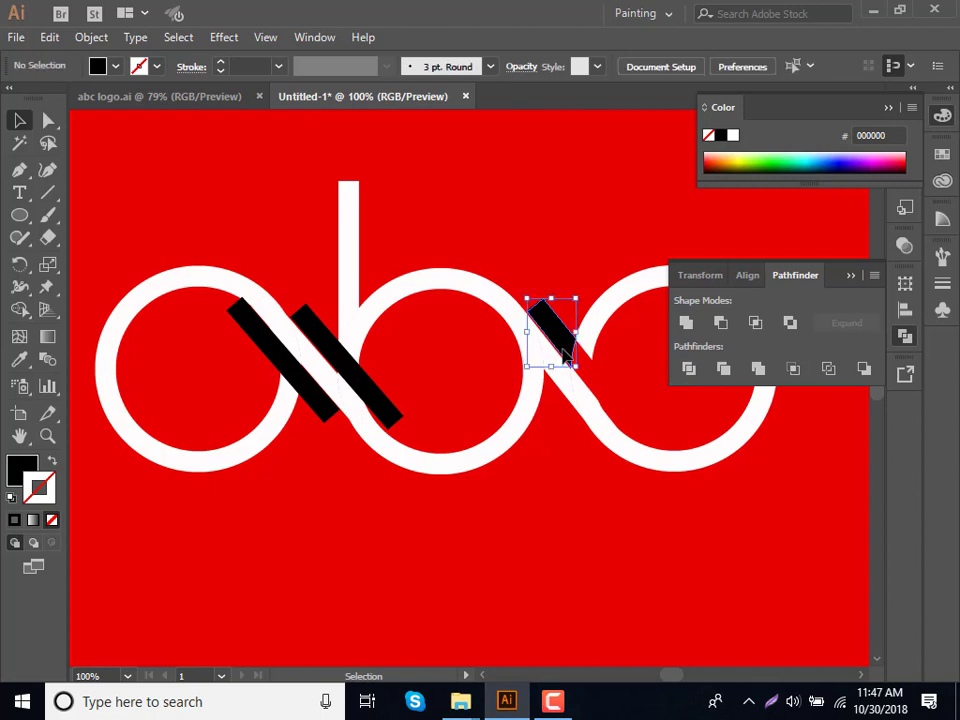
pyautogui.press('Delete')
pyautogui.click(311, 393)
pyautogui.press('Delete')
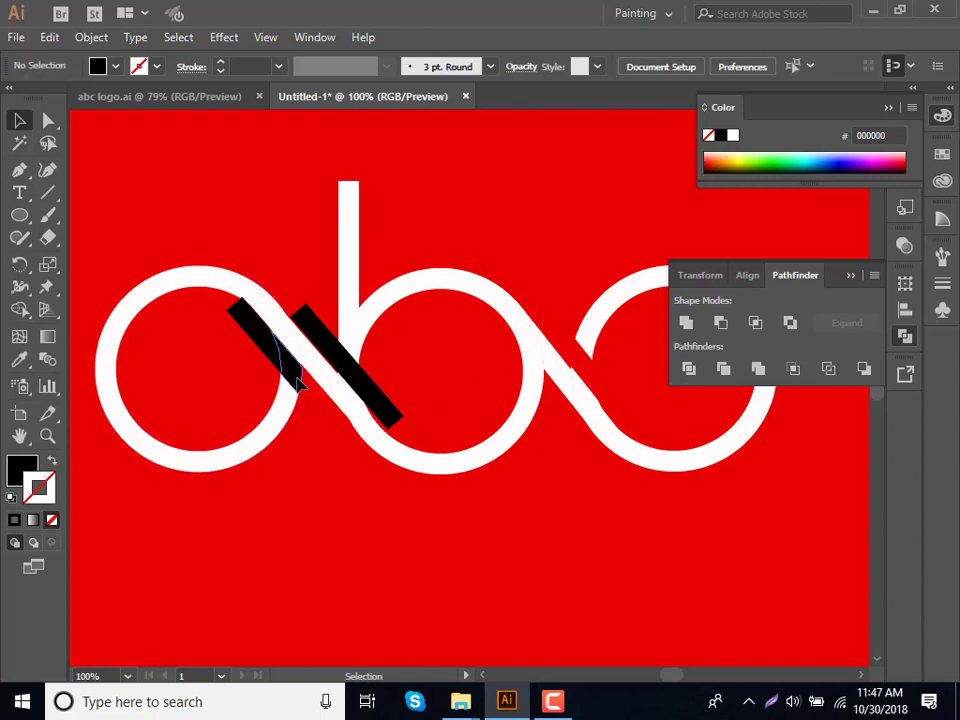
pyautogui.click(273, 357)
pyautogui.press('Delete')
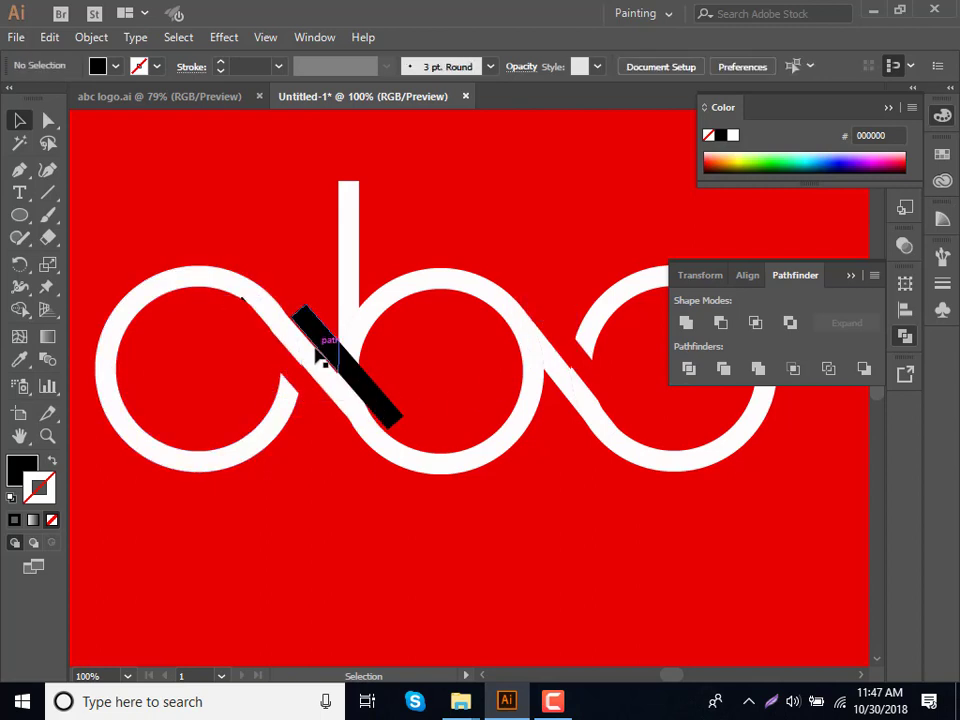
# Delete the middle bar pieces and leftover black slivers near the b, then deselect.
pyautogui.click(325, 335)
pyautogui.press('Delete')
pyautogui.click(380, 398)
pyautogui.press('Delete')
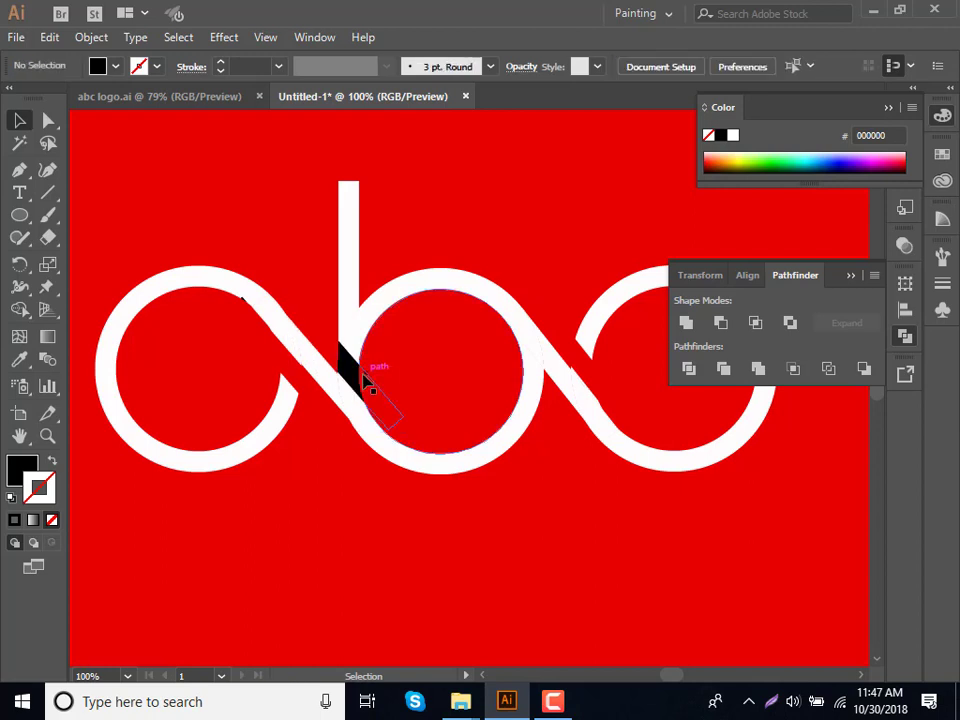
pyautogui.click(350, 374)
pyautogui.press('Delete')
pyautogui.press('Delete')
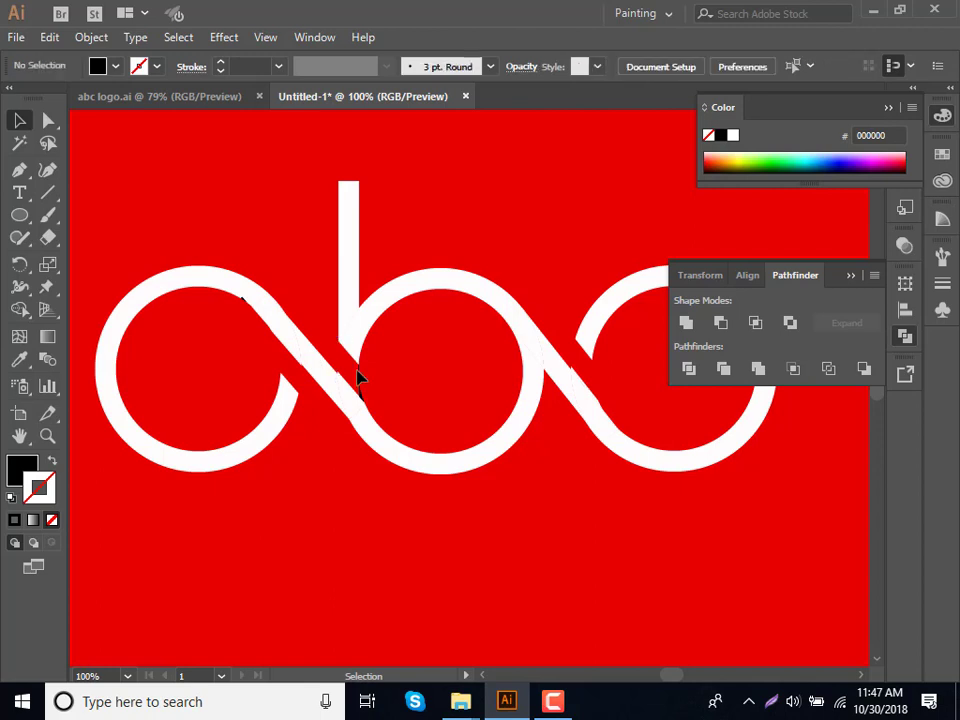
pyautogui.moveTo(363, 385); pyautogui.dragTo(360, 378)
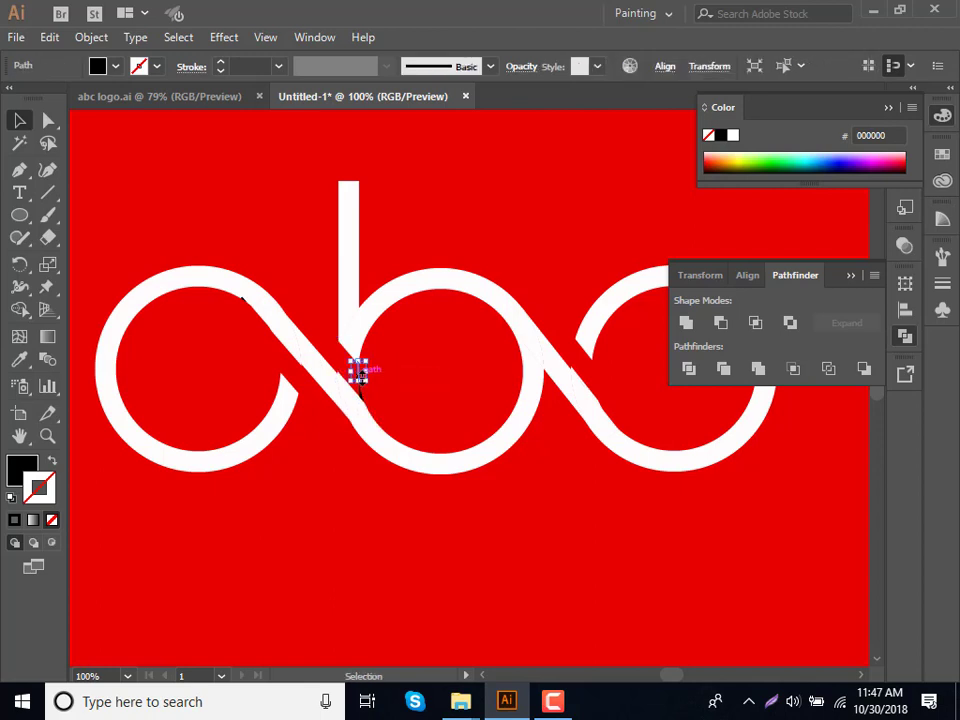
pyautogui.press('Delete')
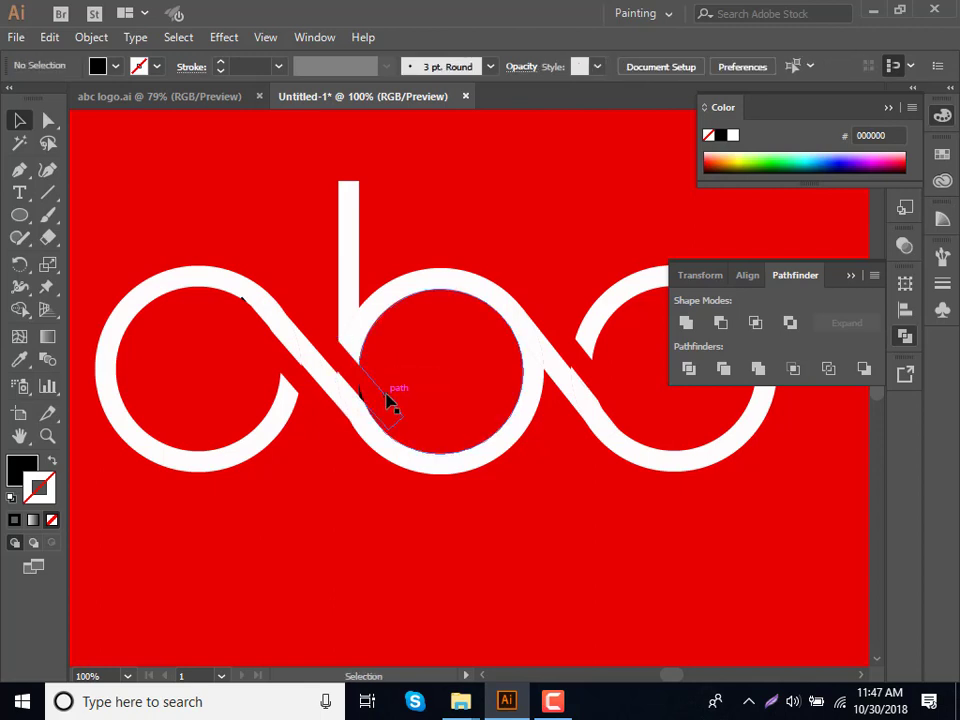
pyautogui.click(385, 400)
pyautogui.press('Delete')
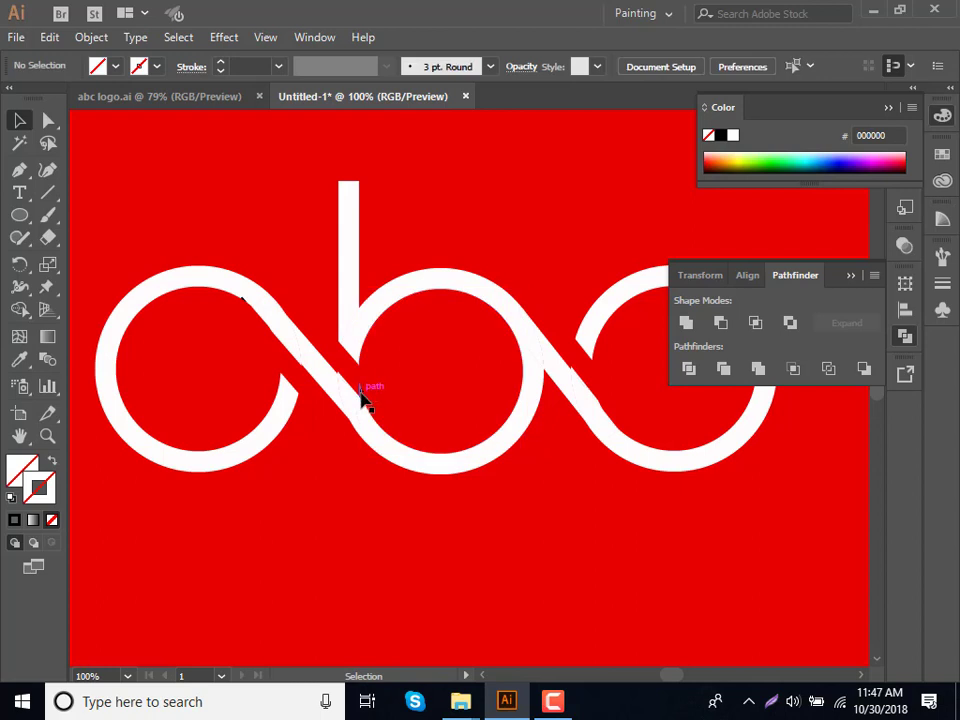
pyautogui.click(364, 399)
pyautogui.press('Delete')
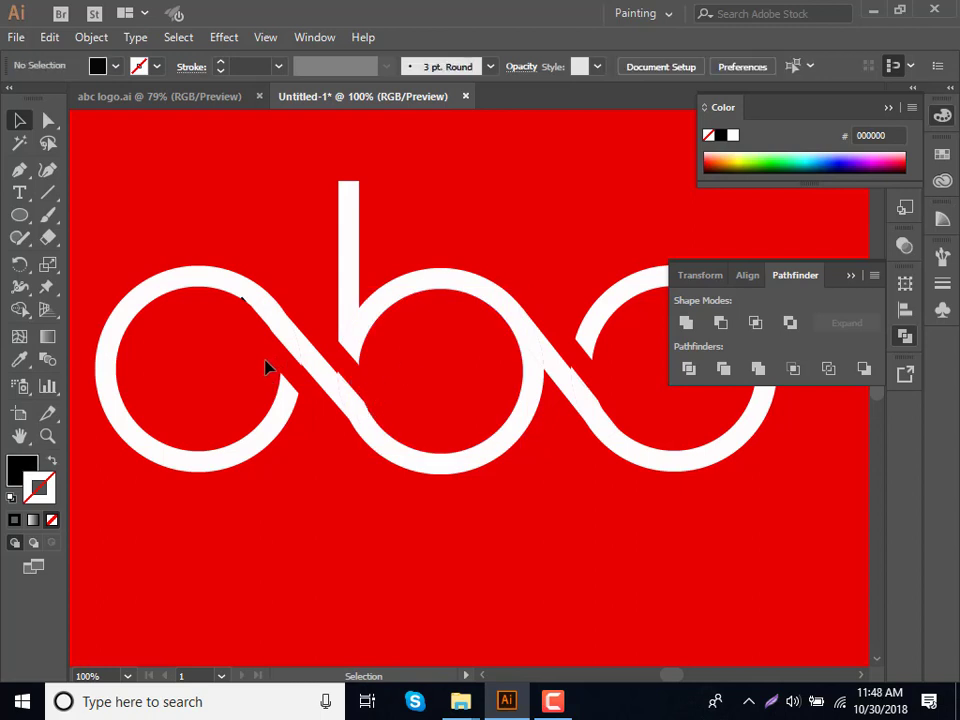
pyautogui.moveTo(268, 366); pyautogui.dragTo(283, 378)
pyautogui.hotkey('ctrl', 'shift', 'a')
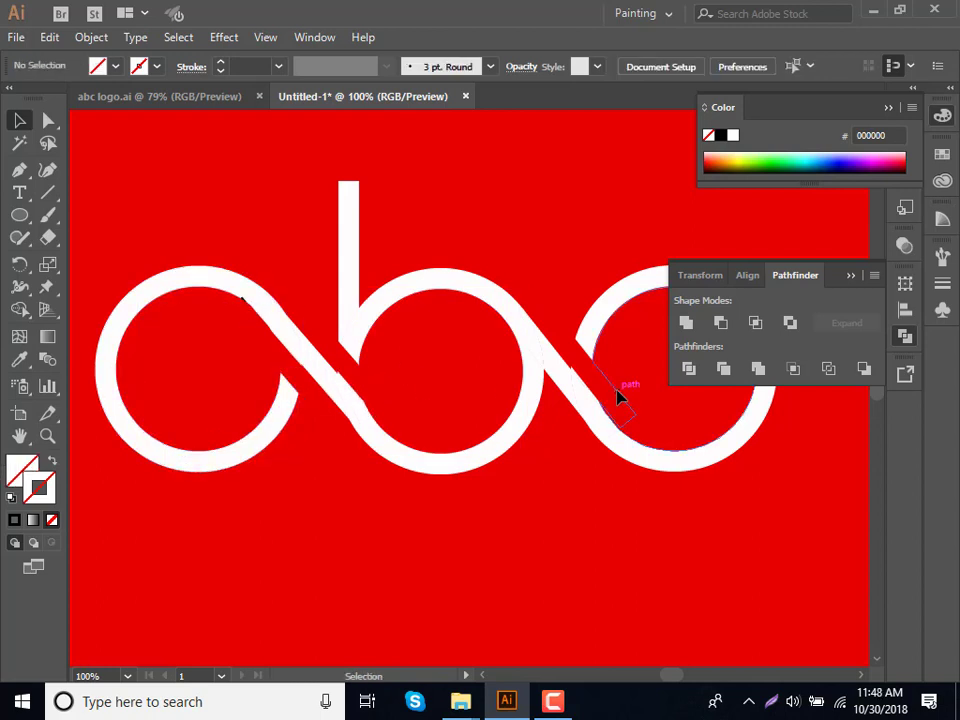
pyautogui.click(617, 394)
pyautogui.hotkey('ctrl', 'shift', 'a')
# Draw a cutting line across the last circle's upper right and Divide Objects Below.
pyautogui.click(858, 278)
pyautogui.click(47, 192)
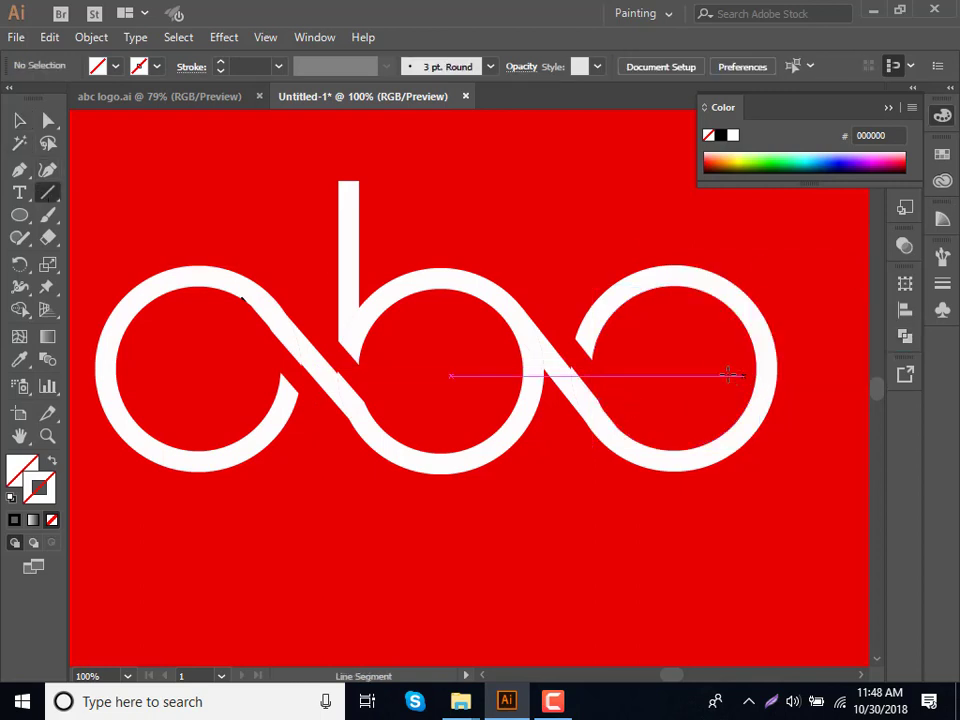
pyautogui.moveTo(669, 340); pyautogui.dragTo(760, 233)
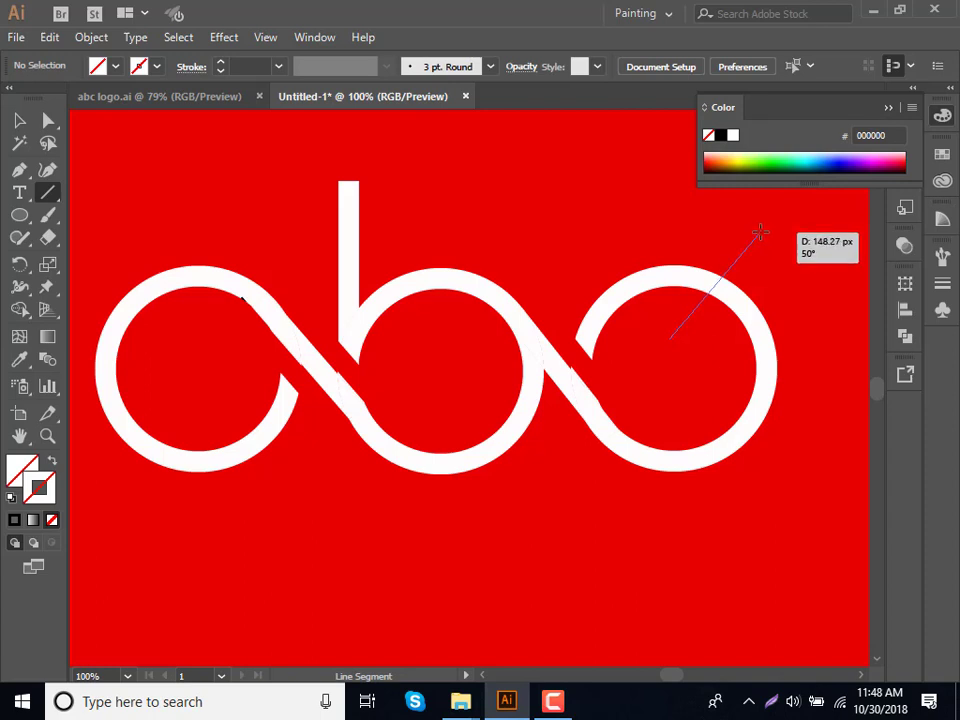
pyautogui.click(222, 64)
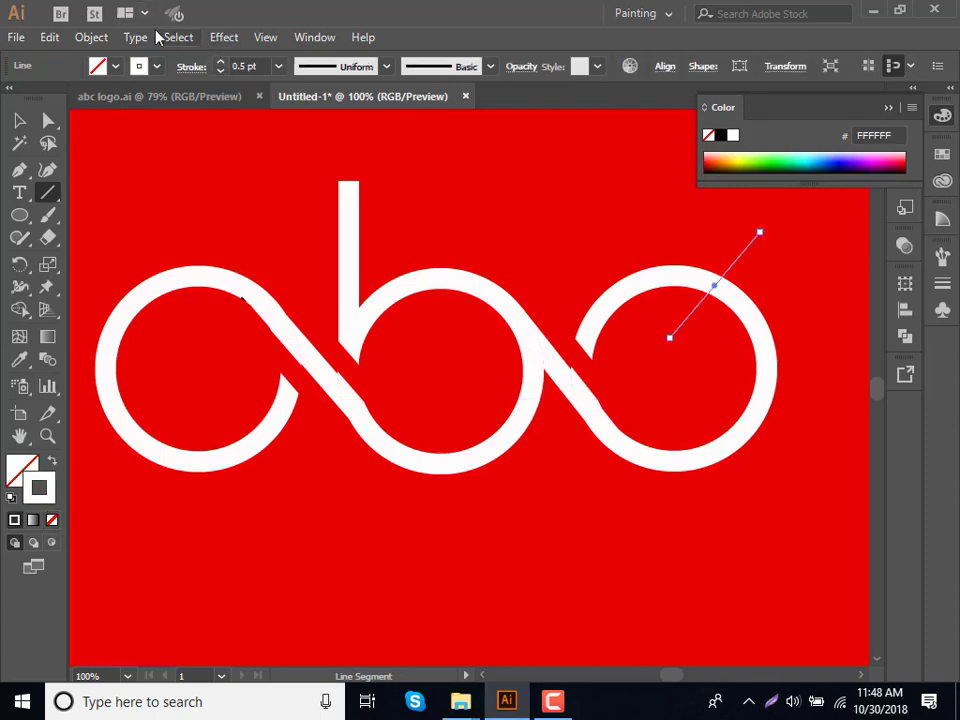
pyautogui.click(92, 37)
pyautogui.moveTo(160, 417)
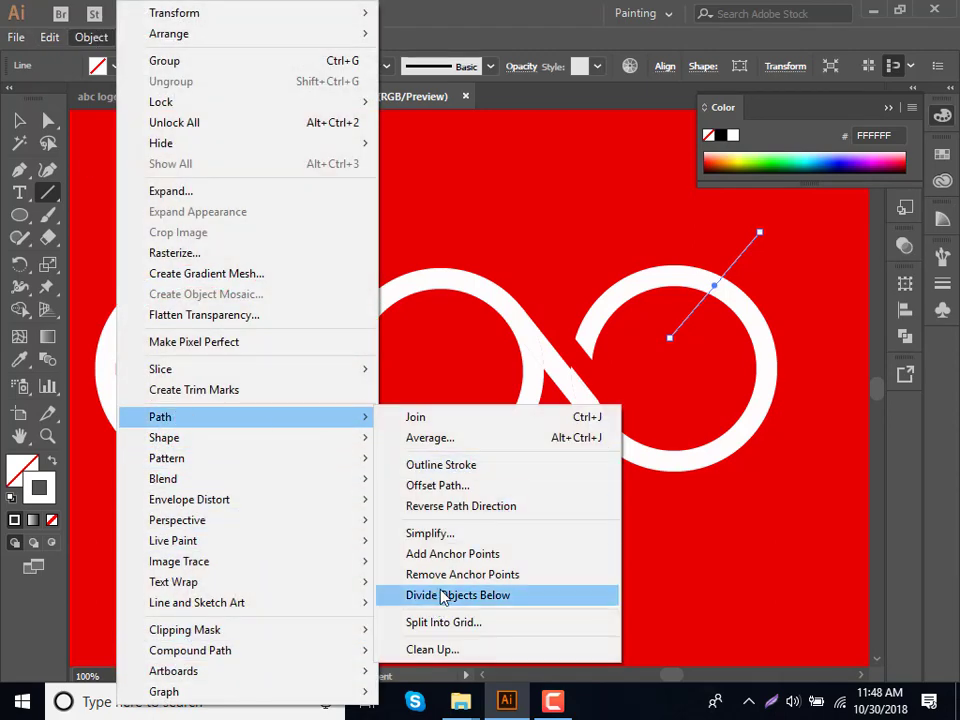
pyautogui.click(442, 596)
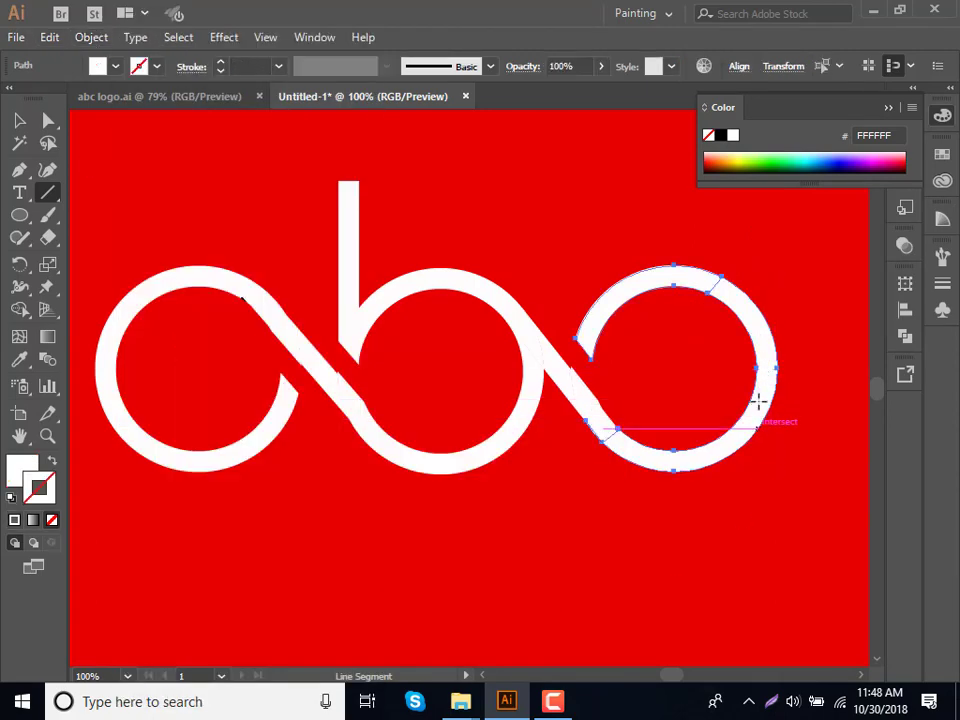
# Draw a second cutting line at lower right and Divide Objects Below again.
pyautogui.moveTo(689, 402); pyautogui.dragTo(705, 419)
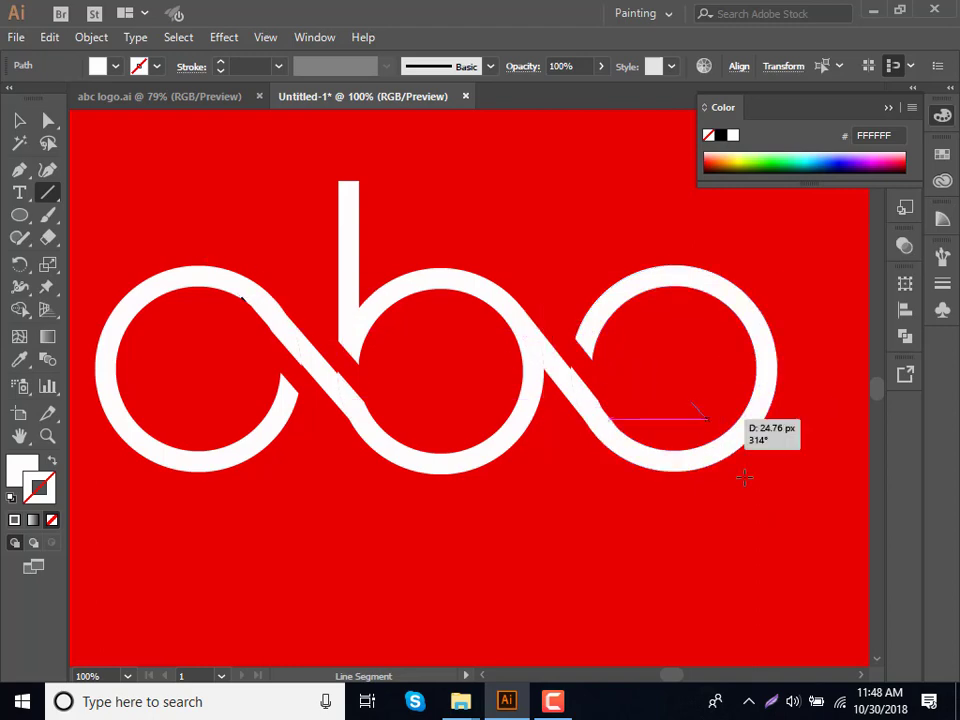
pyautogui.moveTo(744, 477); pyautogui.dragTo(749, 485)
pyautogui.click(91, 37)
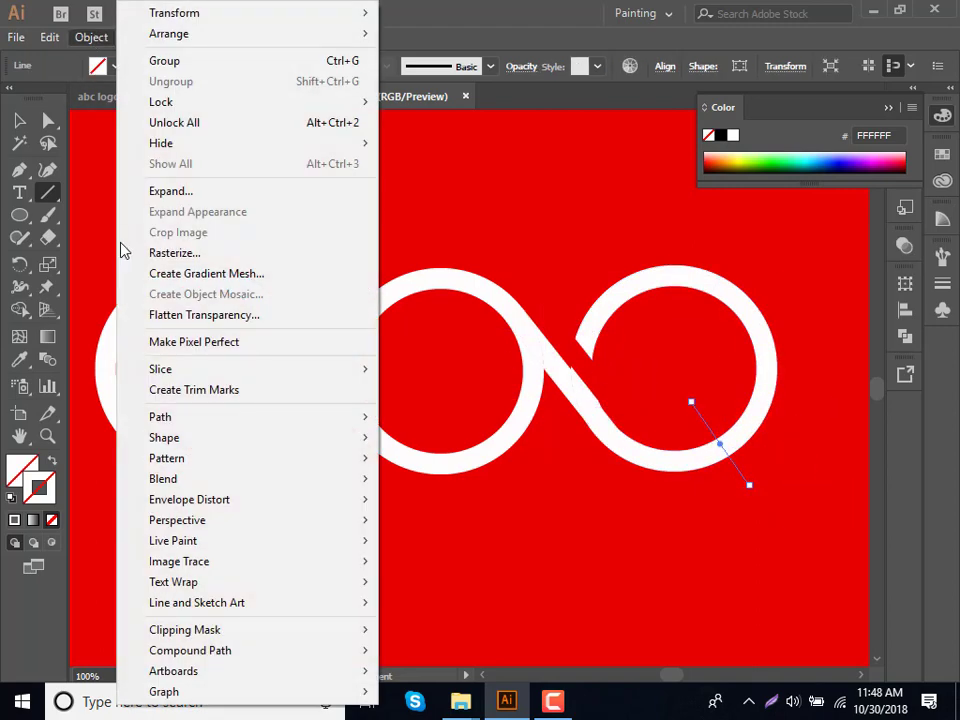
pyautogui.moveTo(160, 416)
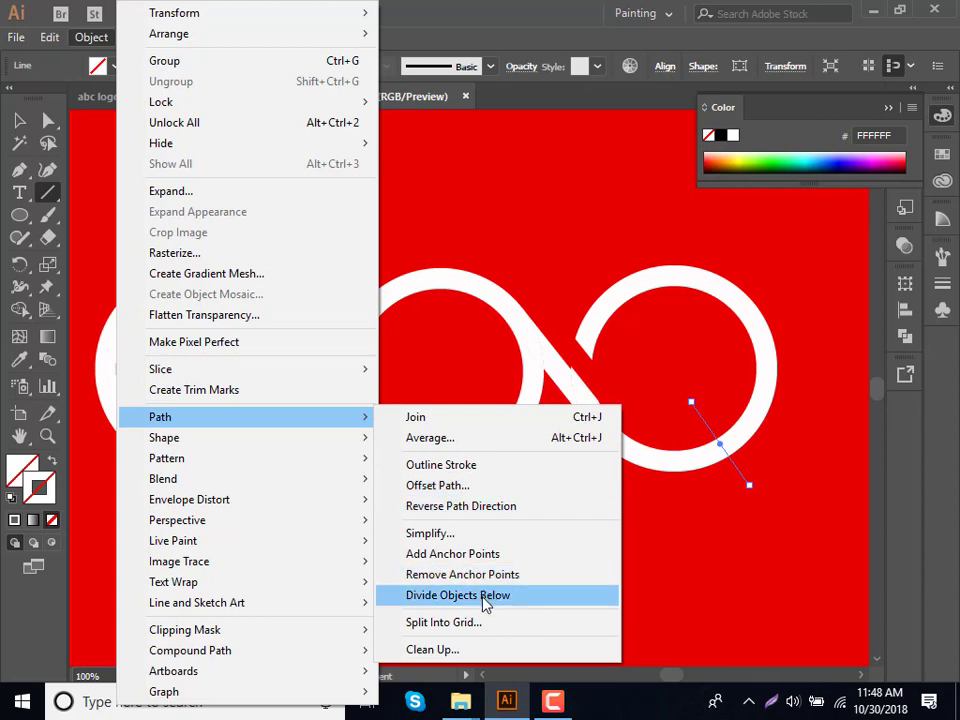
pyautogui.click(487, 597)
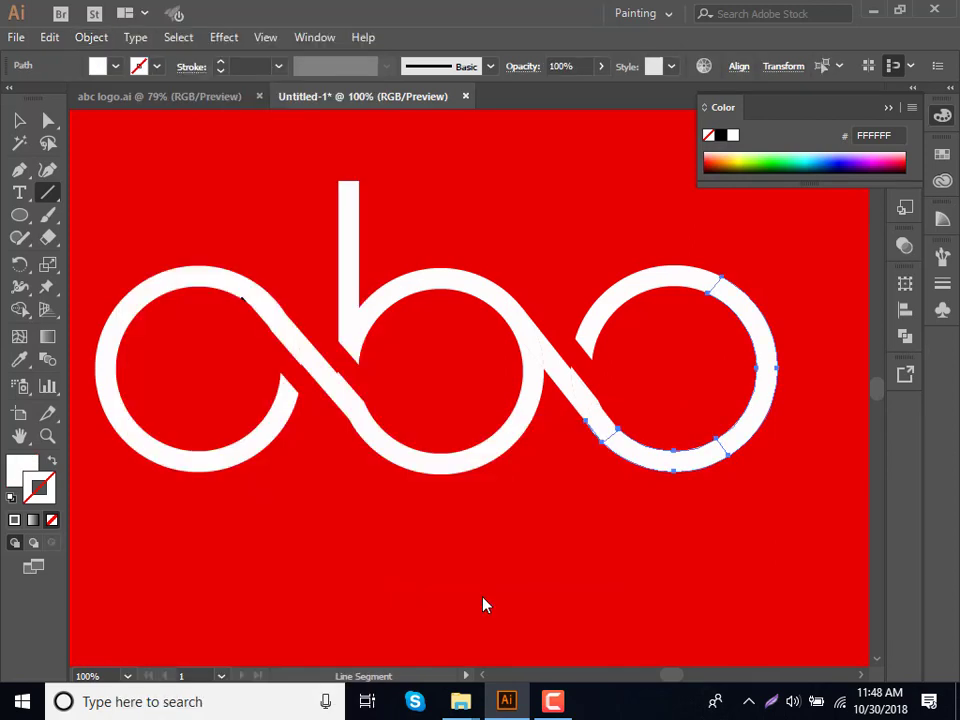
# Pull the last circle's right arc away and delete it, leaving a c.
pyautogui.click(30, 121)
pyautogui.click(811, 361)
pyautogui.moveTo(768, 369); pyautogui.dragTo(785, 369)
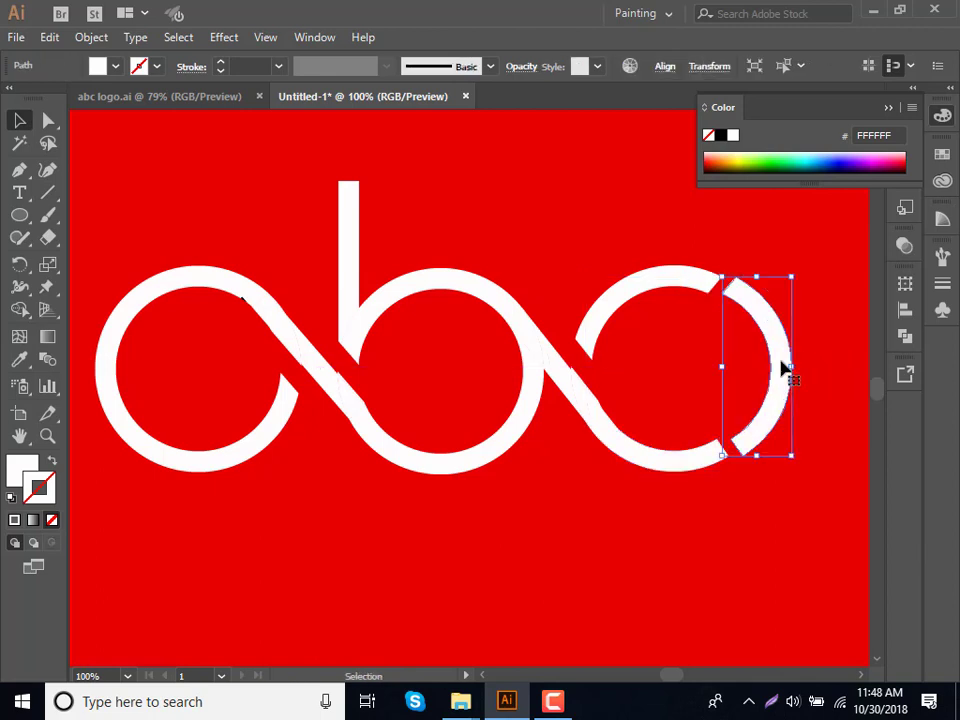
pyautogui.press('Delete')
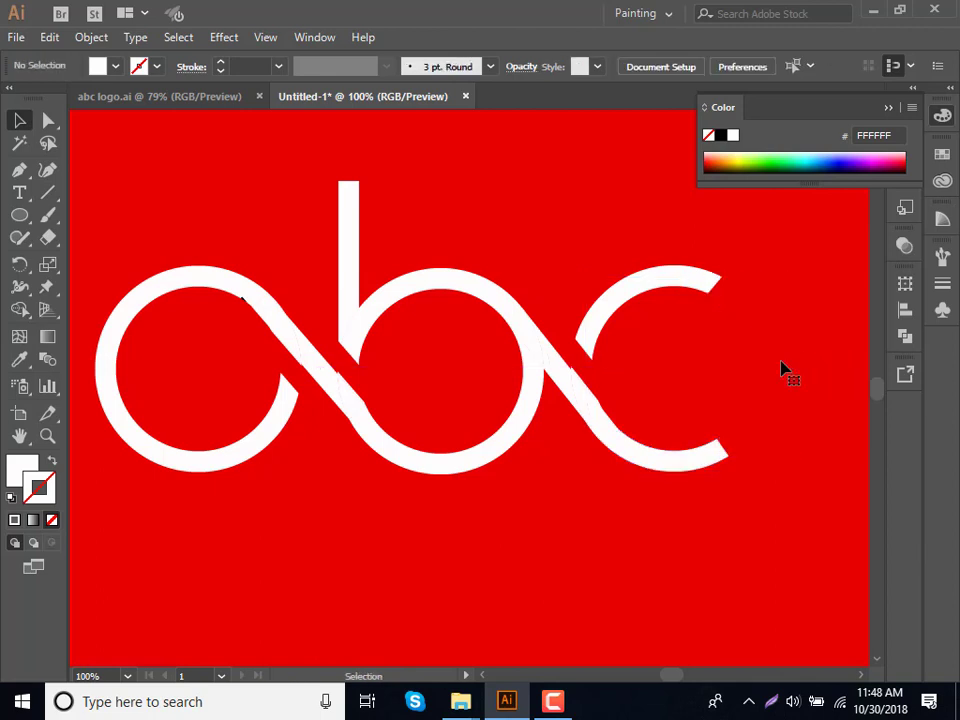